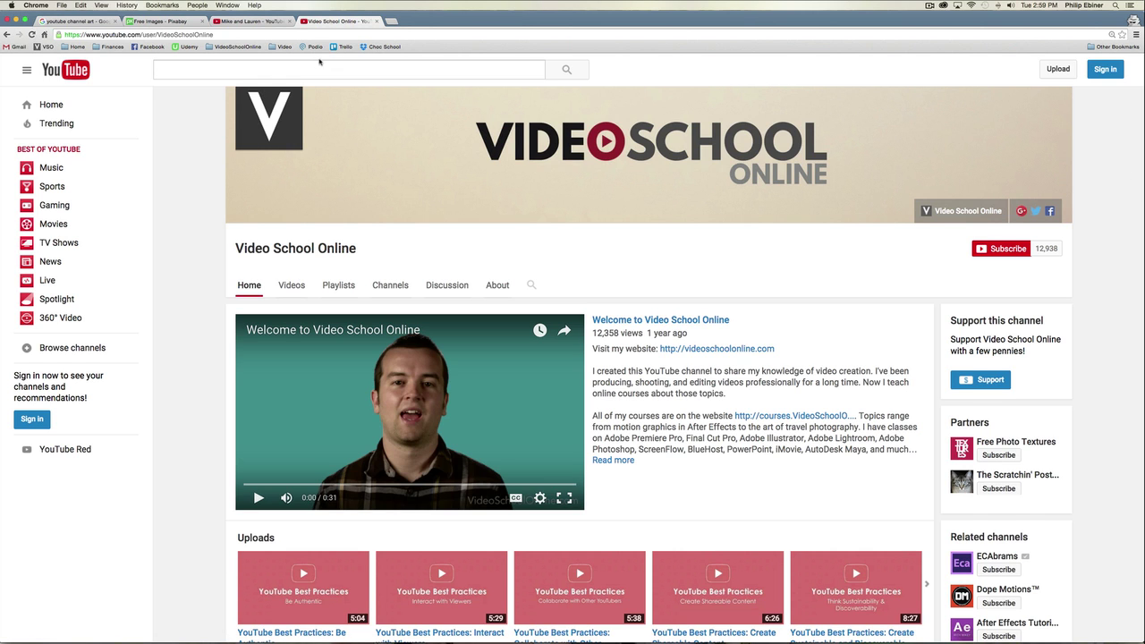
Switch to the second creator's YouTube channel page to view its banner art
left_click(262, 21)
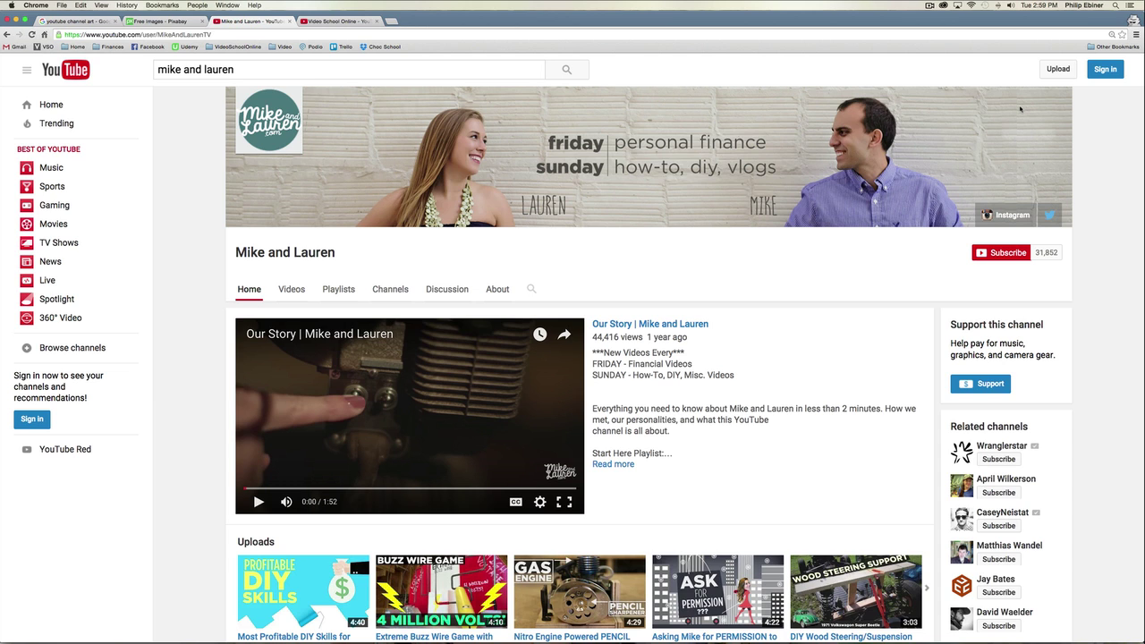
Return to the 'youtube channel art' Google results and scroll down to the YouTube Help result
left_click(80, 20)
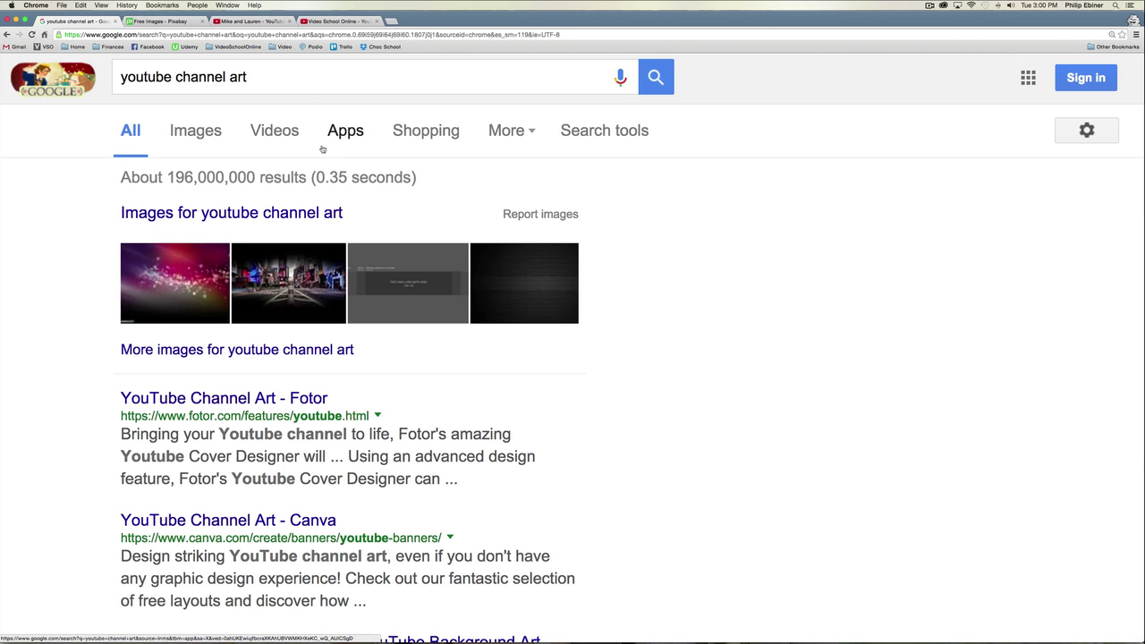
scroll(461, 246, "down", 5)
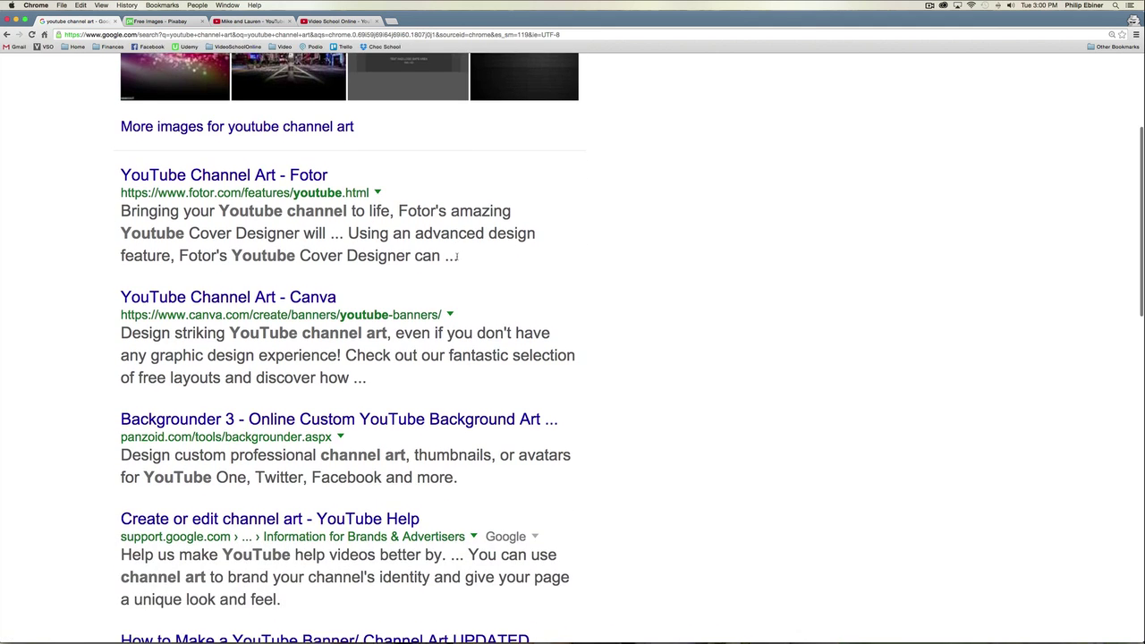
scroll(465, 269, "down", 3)
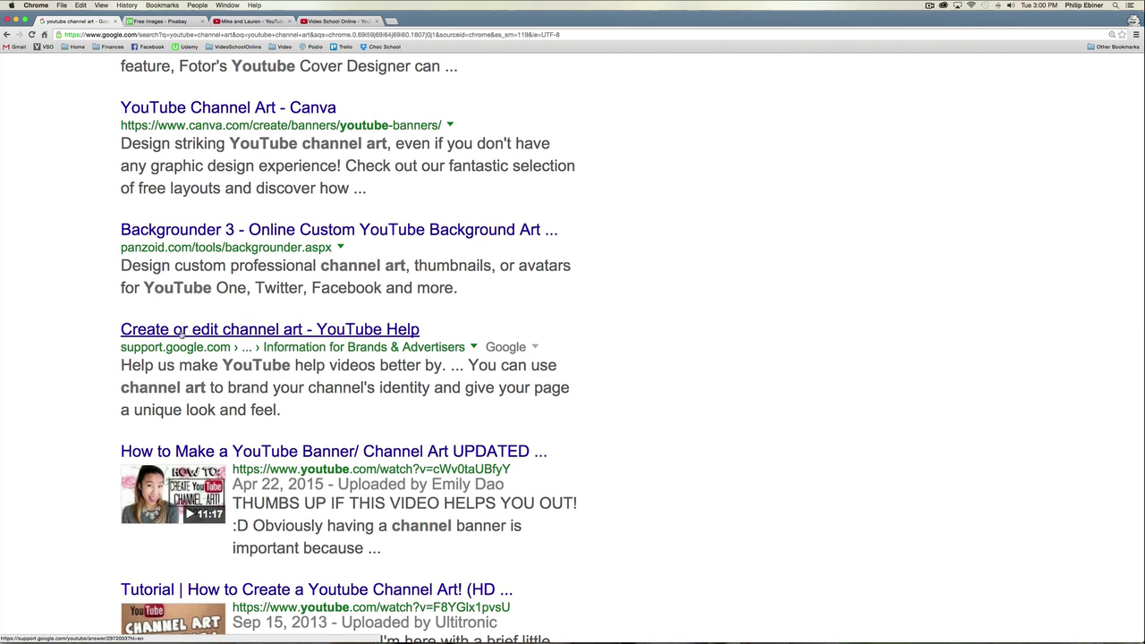
From the YouTube Help channel art article, download Channel Art Templates.zip to the Desktop
left_click(180, 332)
scroll(487, 337, "down", 2)
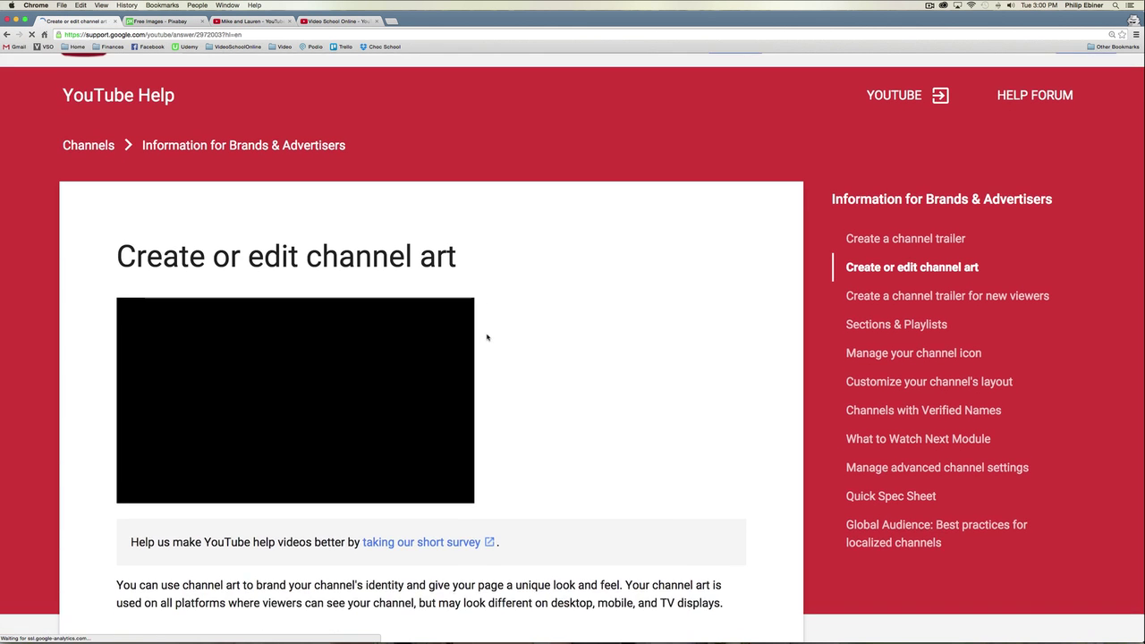
scroll(487, 338, "down", 2)
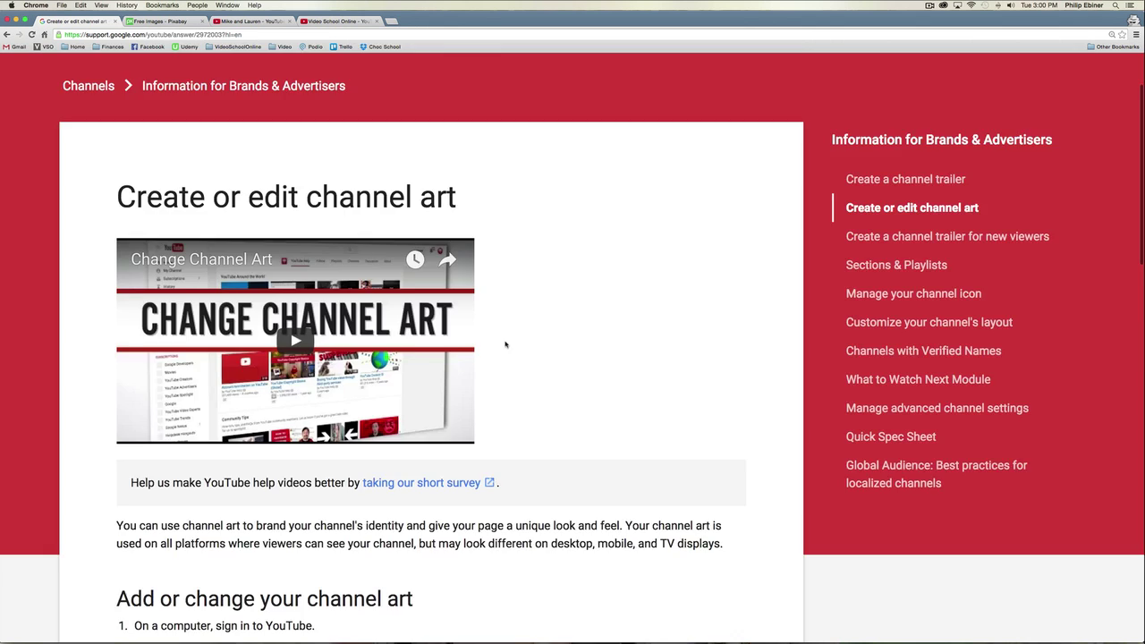
scroll(506, 344, "down", 10)
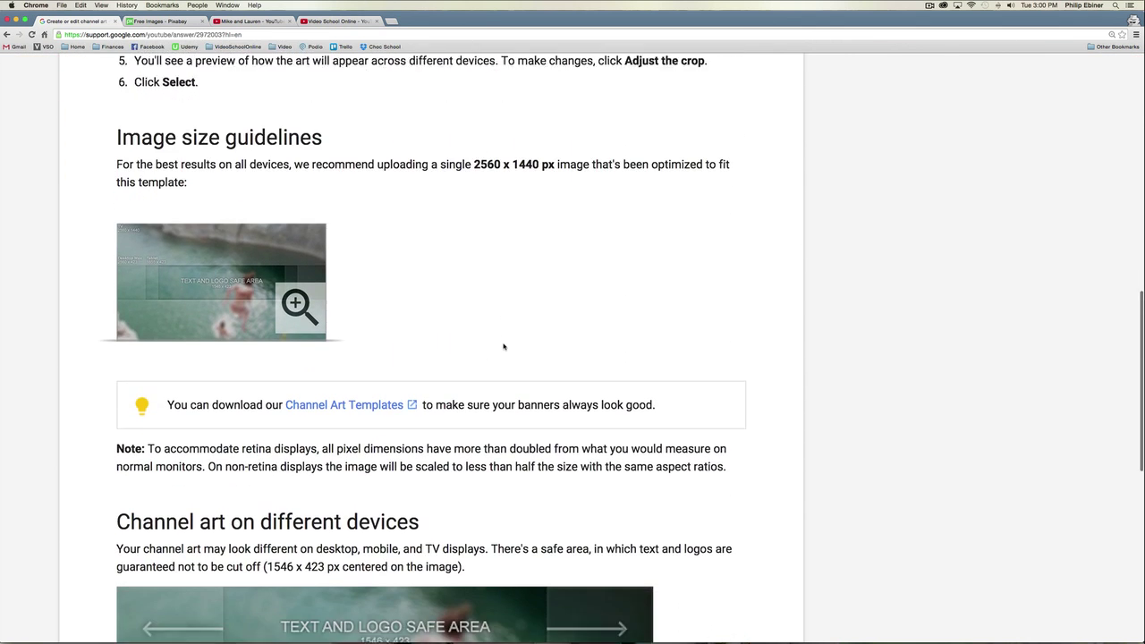
scroll(503, 347, "down", 2)
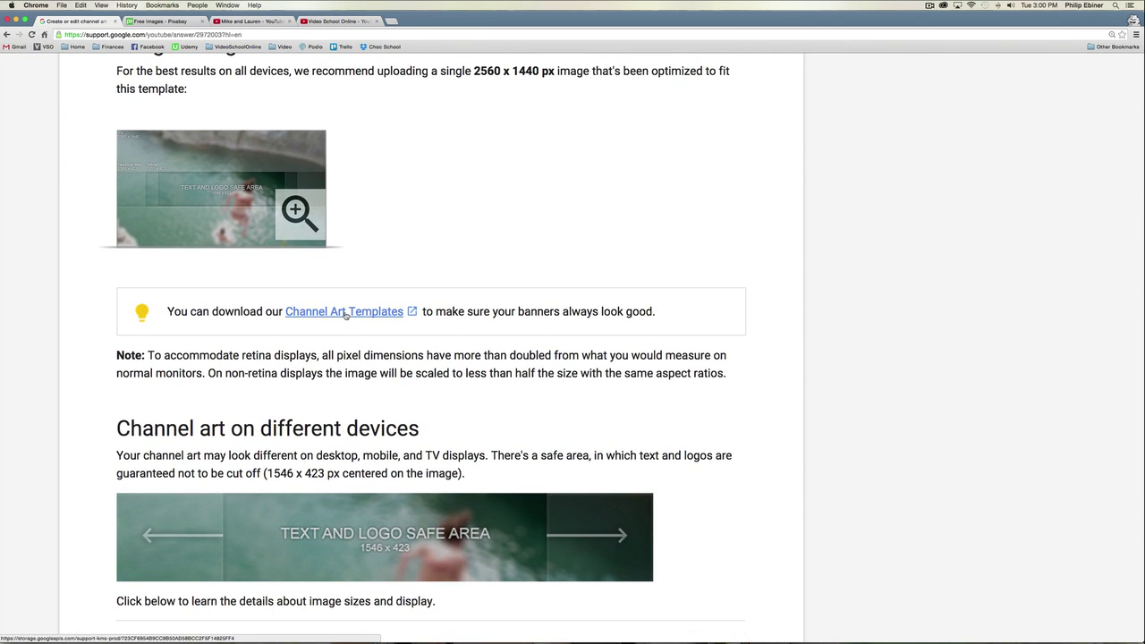
left_click(346, 312)
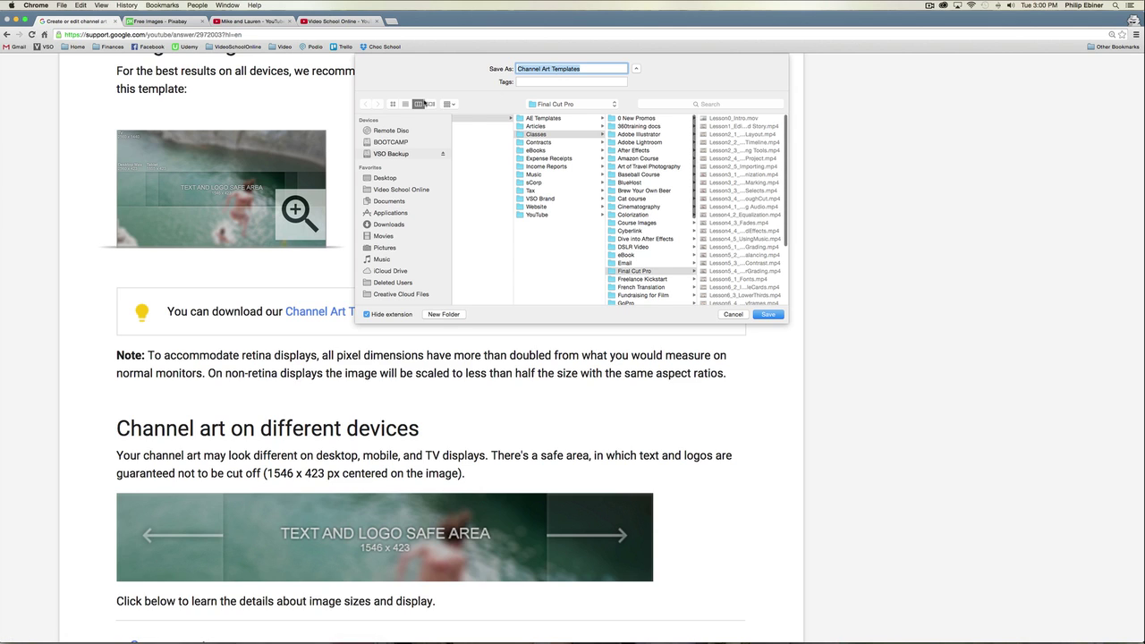
key("Return")
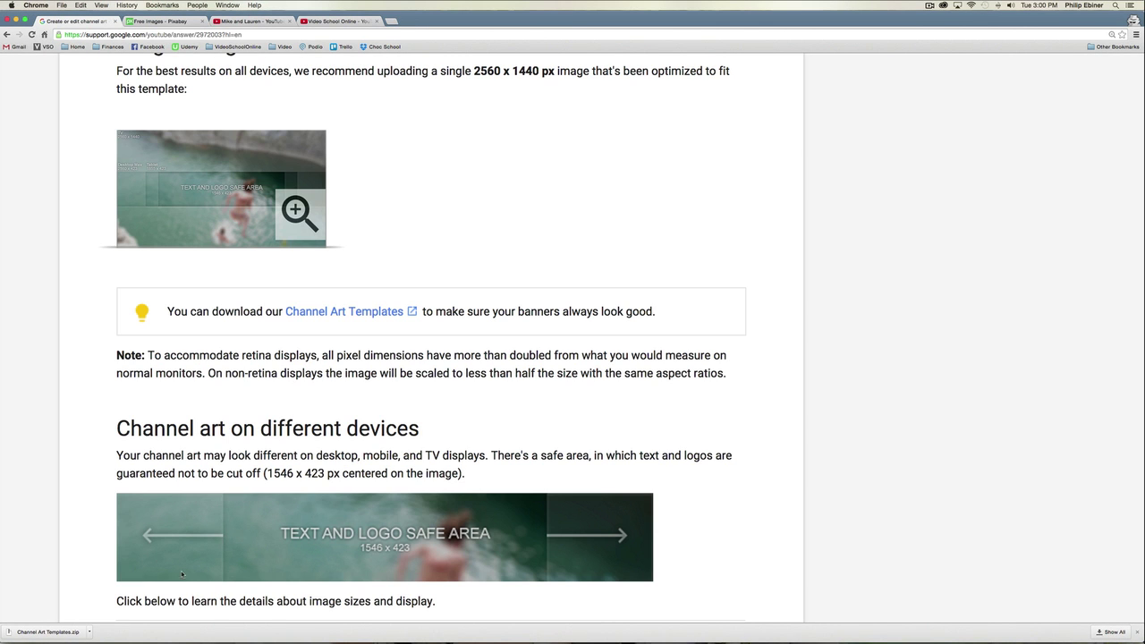
left_click(89, 631)
Reveal the downloaded zip in Finder, close the extra window, and open the Channel Art Templates folder
left_click(116, 621)
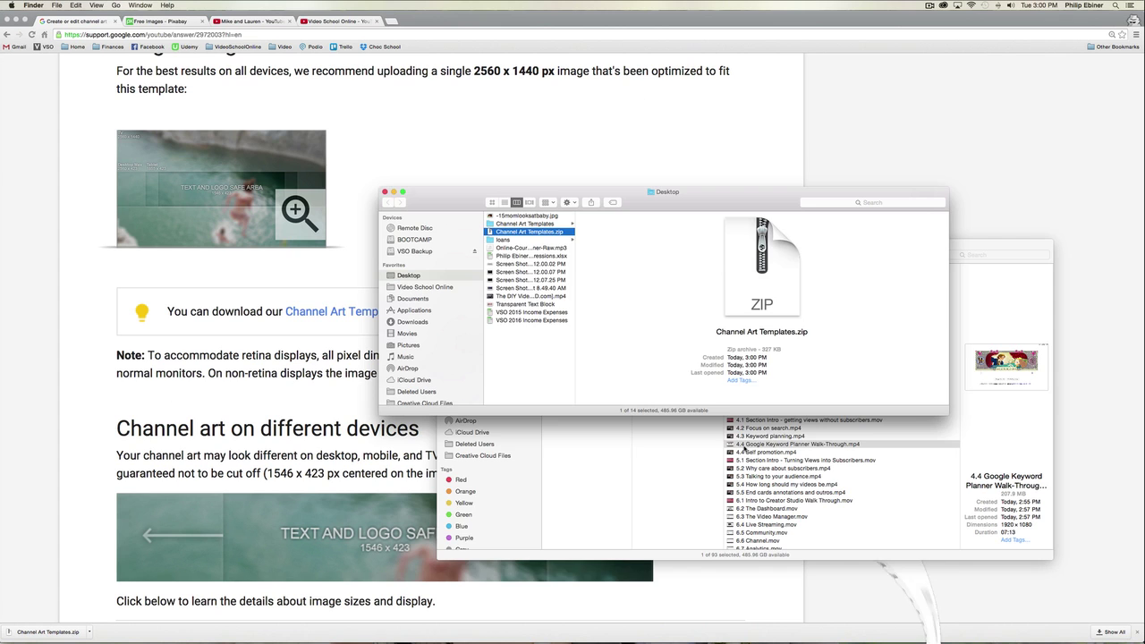
left_click(743, 450)
key("super+w")
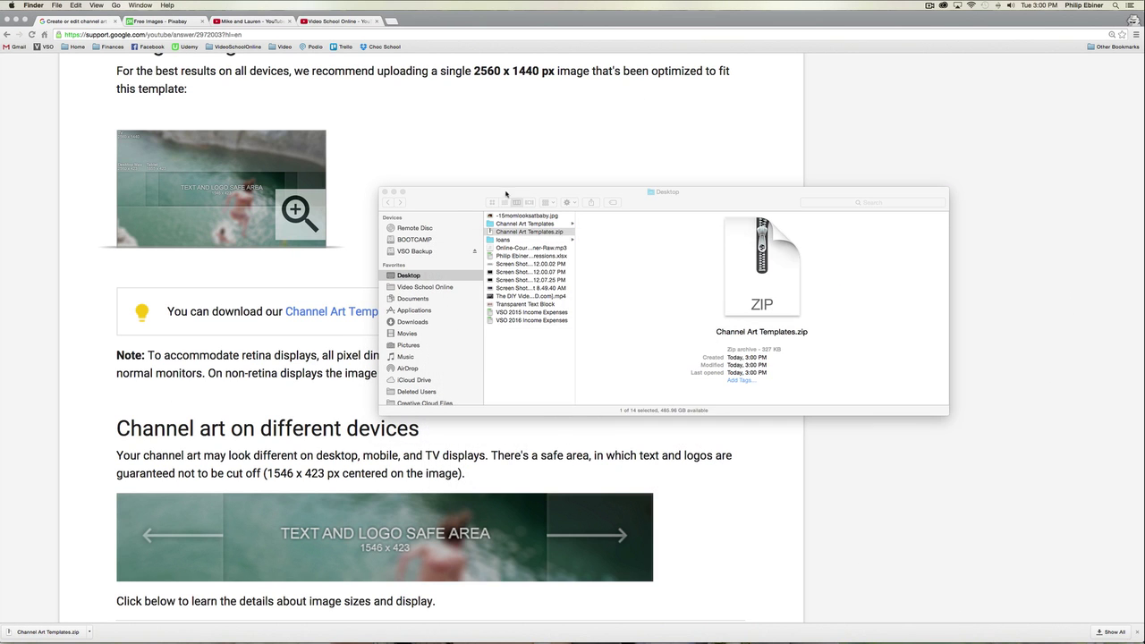
left_click(506, 193)
left_click(546, 224)
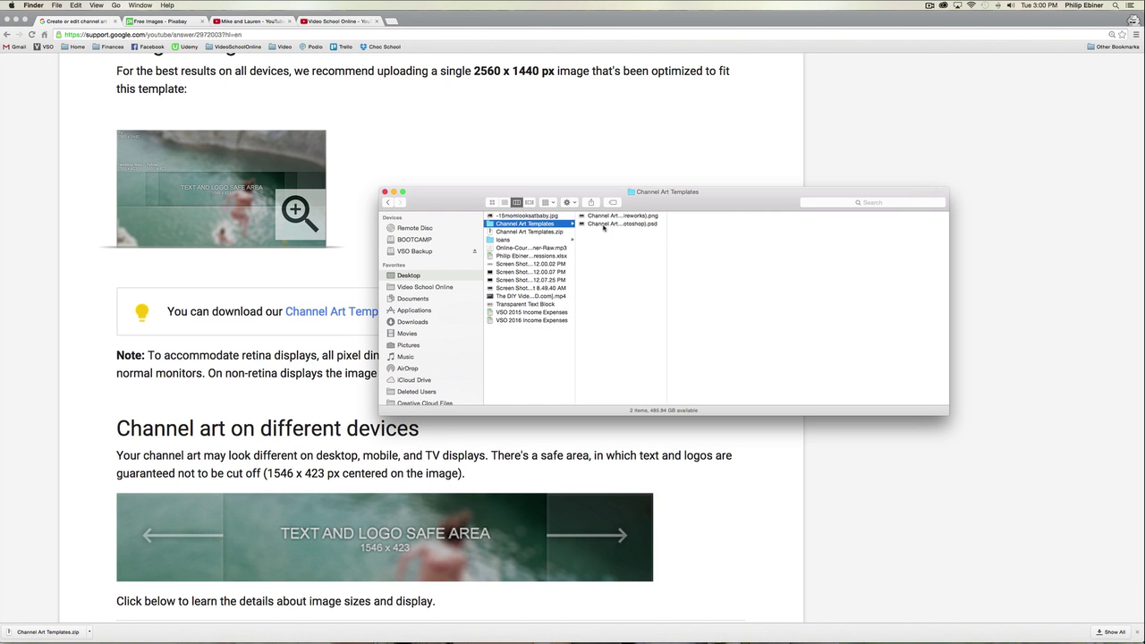
Widen the column, compare both templates, and Quick Look the Fireworks PNG template
left_click_drag(668, 231, 781, 233)
left_click(661, 216)
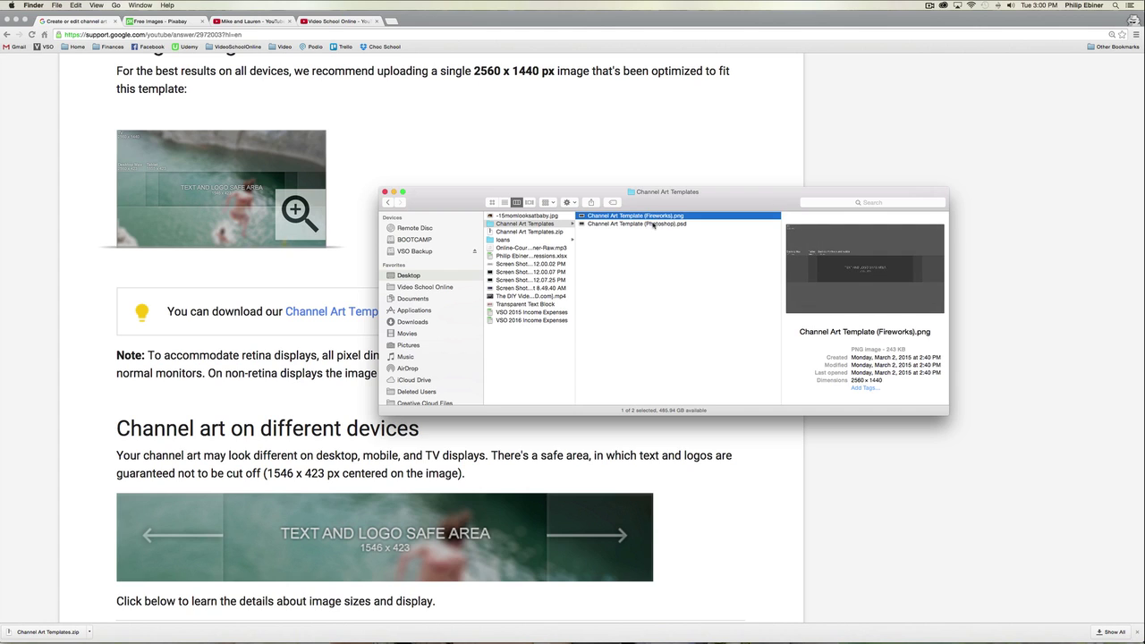
left_click(653, 225)
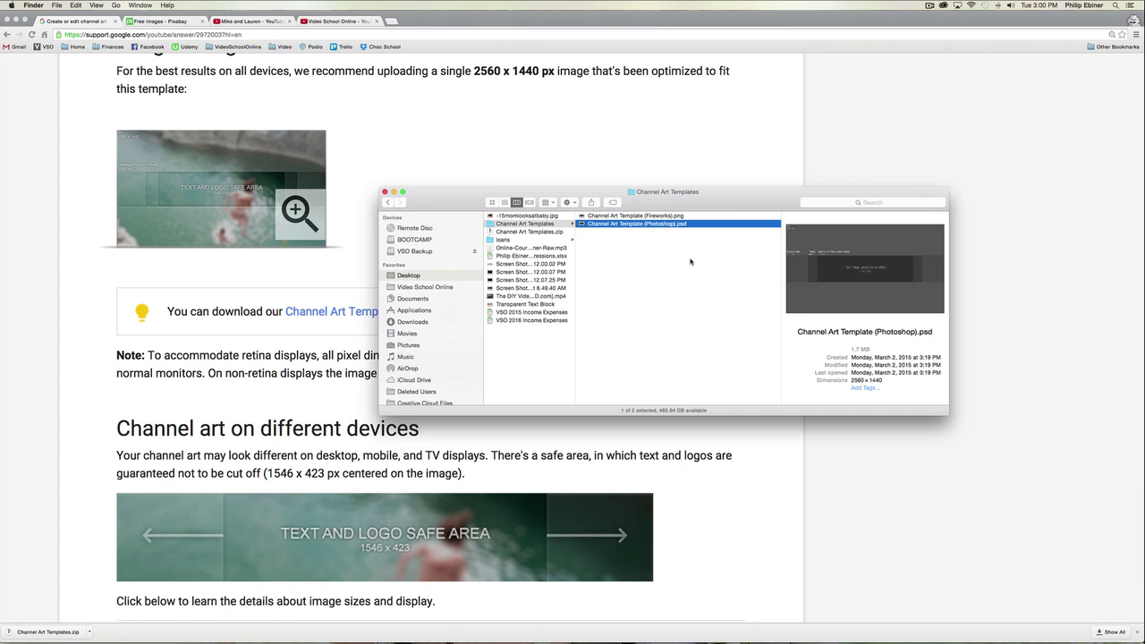
left_click(700, 216)
left_click_drag(708, 207, 633, 200)
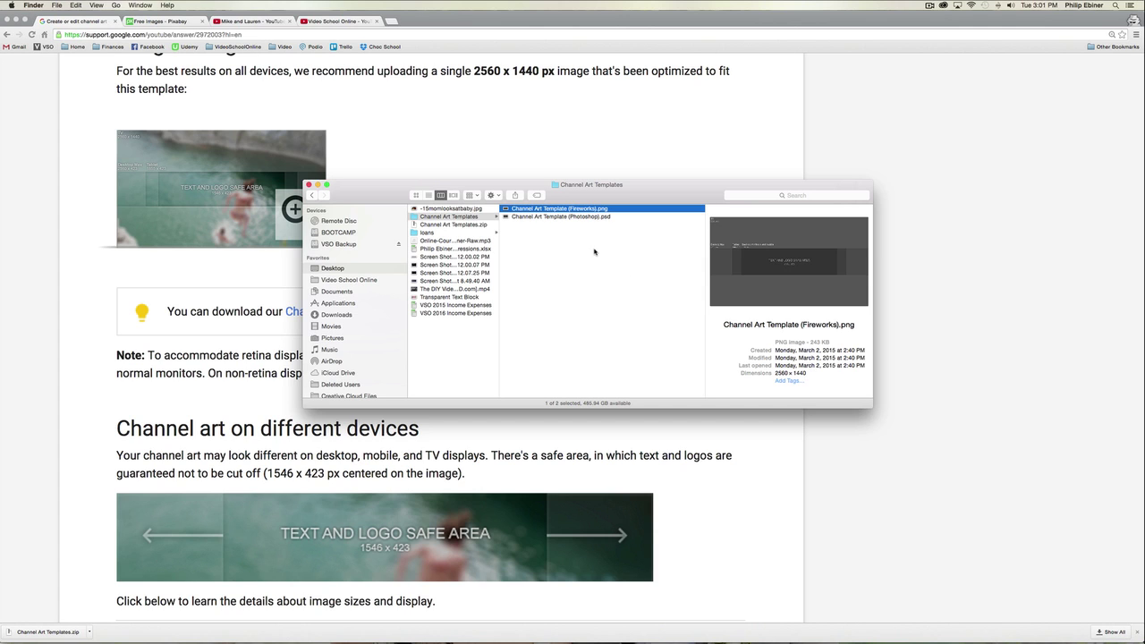
key("space")
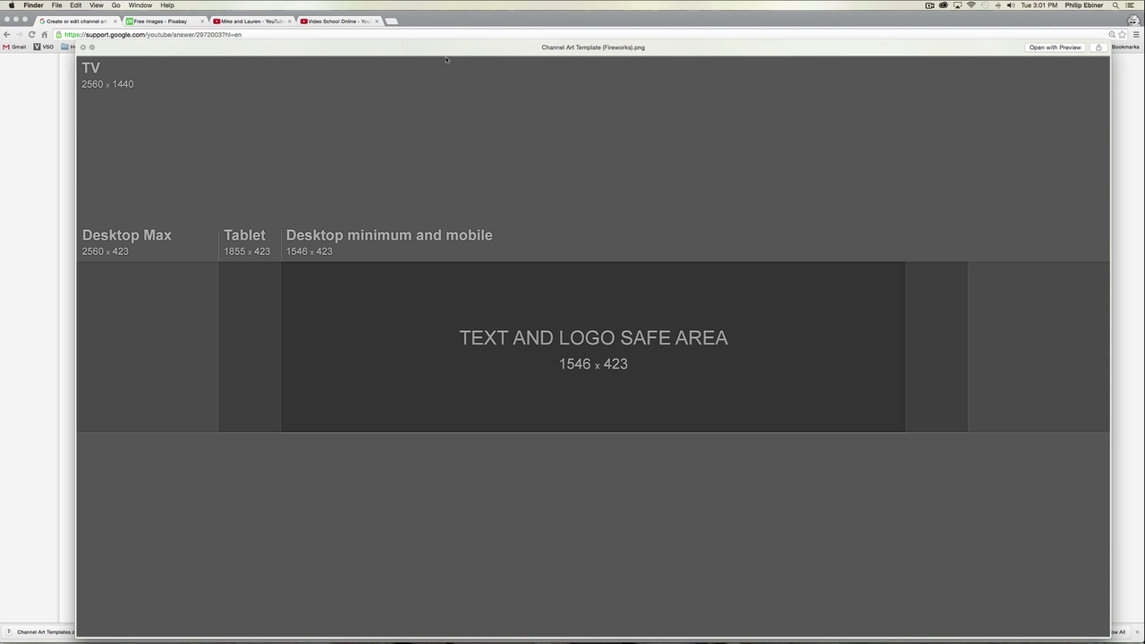
Shift the Quick Look preview of the Fireworks template slightly up and left
mouse_move(445, 44)
left_mouse_down()
mouse_move(404, 25)
mouse_move(428, 32)
left_mouse_up()
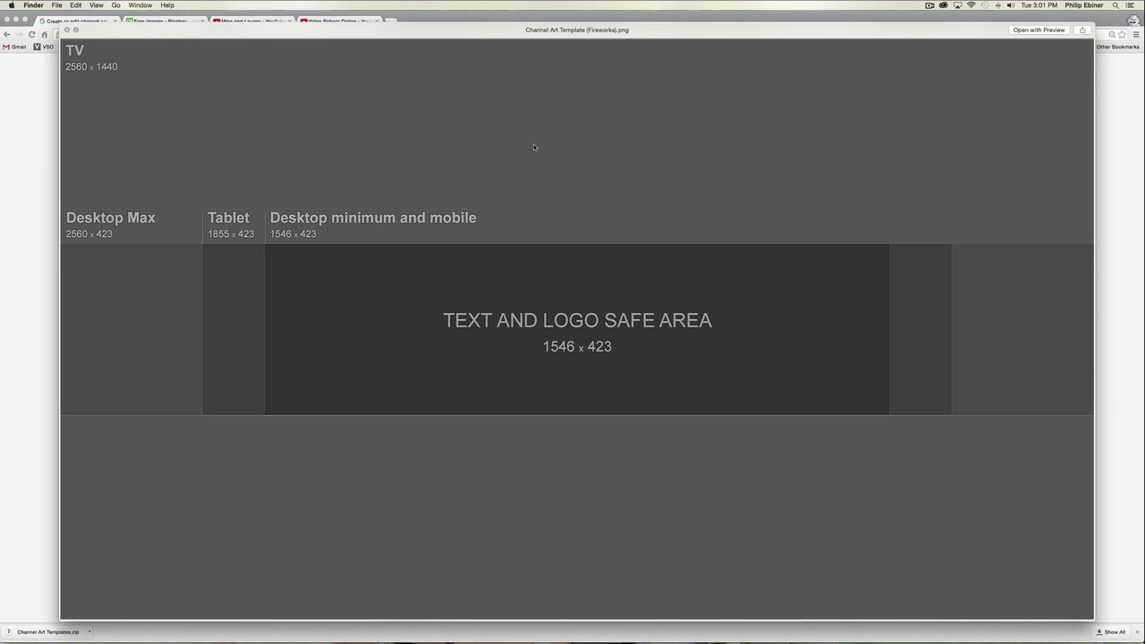
Close the template preview and collapse the Character panel with the Photoshop PSD template open
key("space")
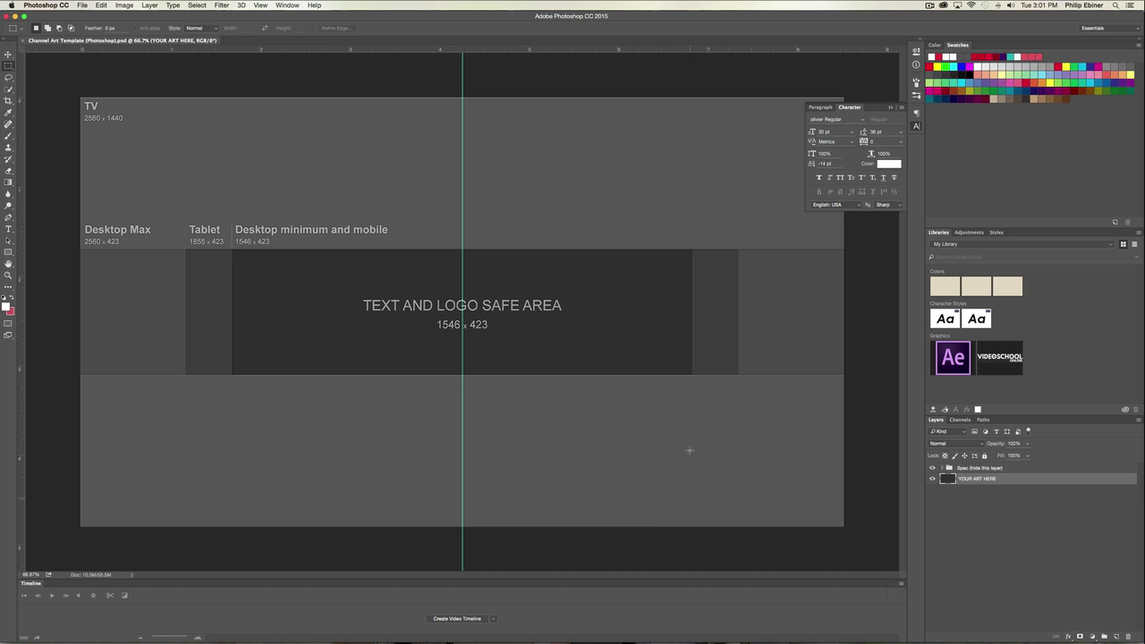
left_click(916, 126)
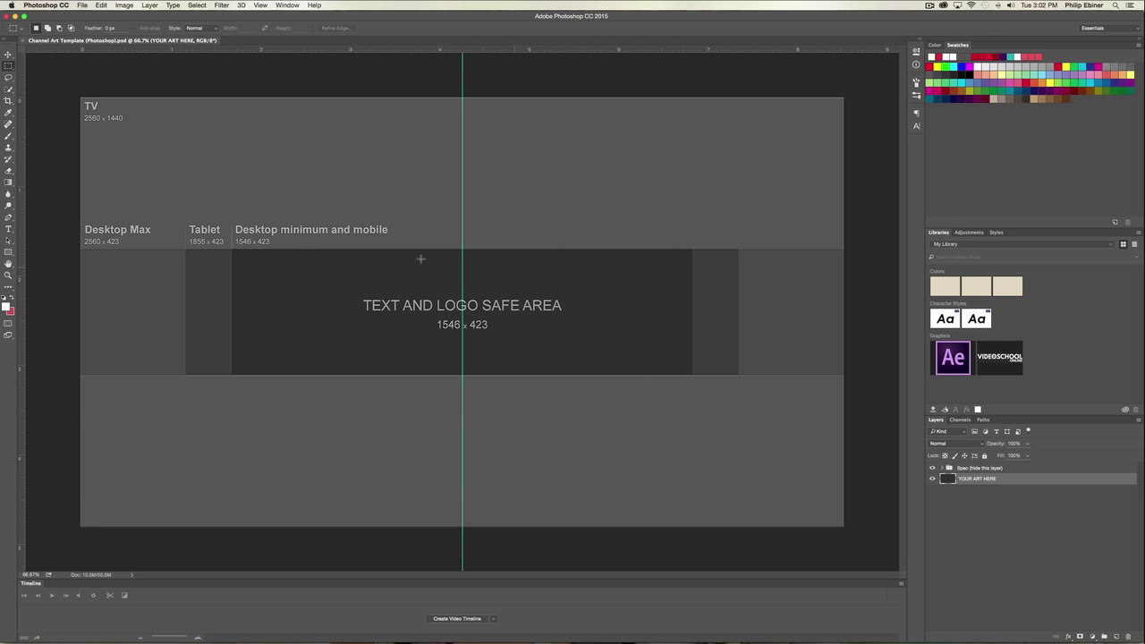
Switch to Chrome, show the Video School Online channel tab, and close the downloads bar
key("super+Tab")
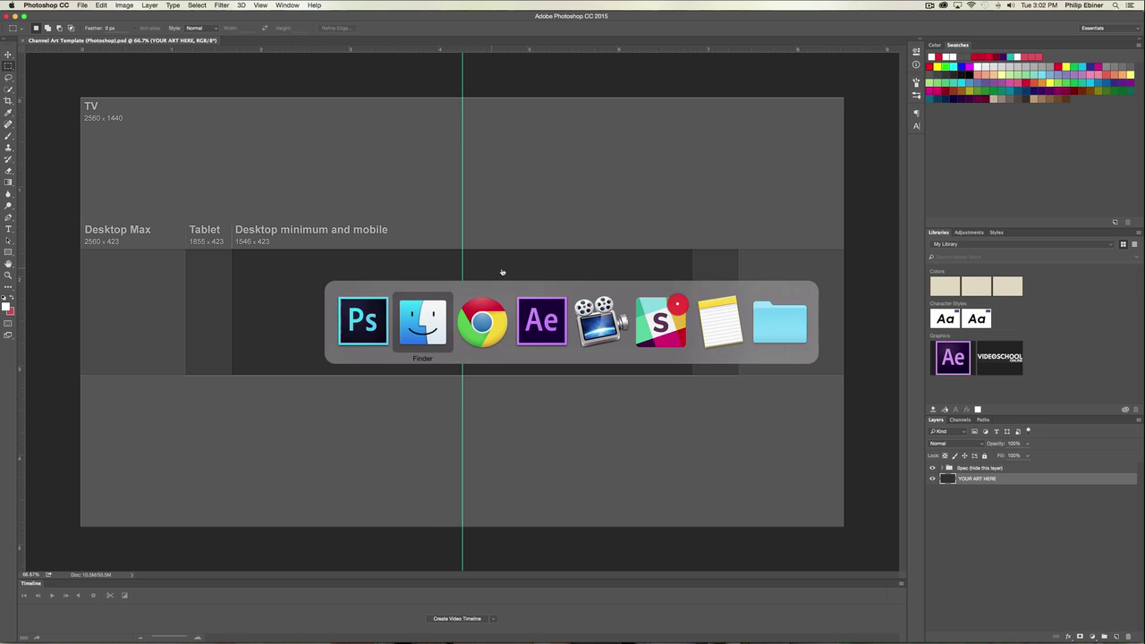
key("super+Tab")
key("super+4")
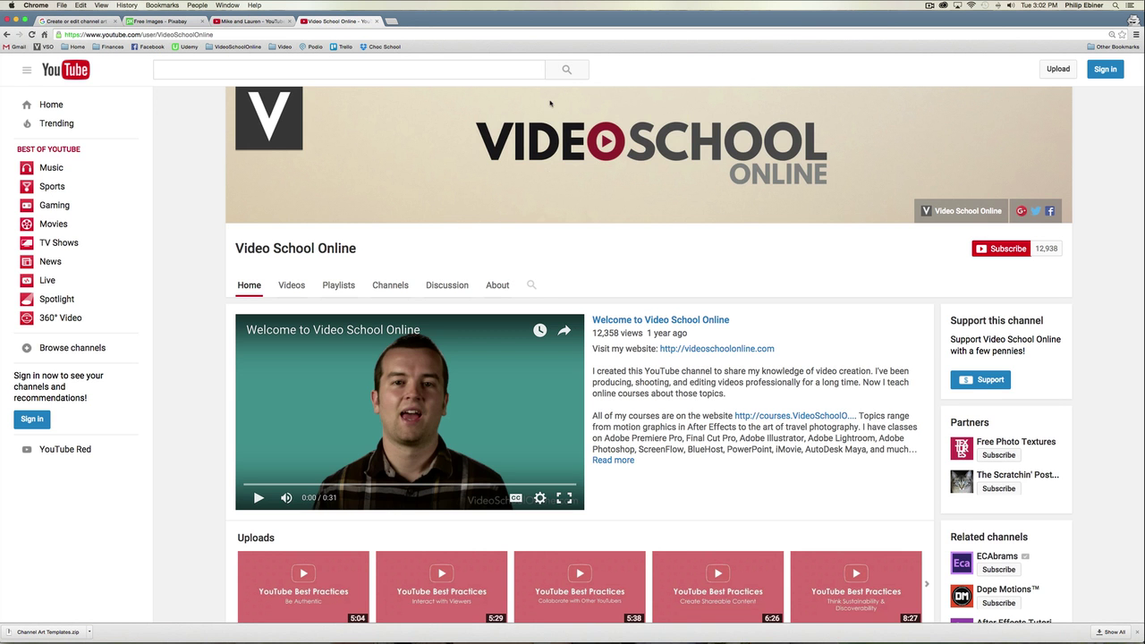
mouse_move(837, 640)
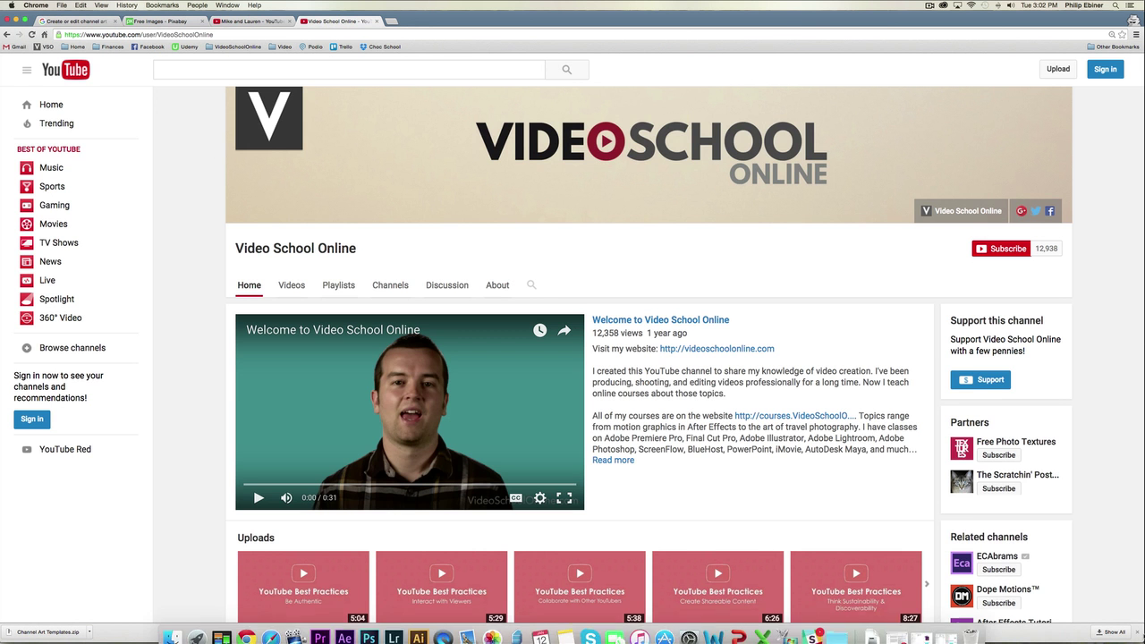
left_click(1138, 632)
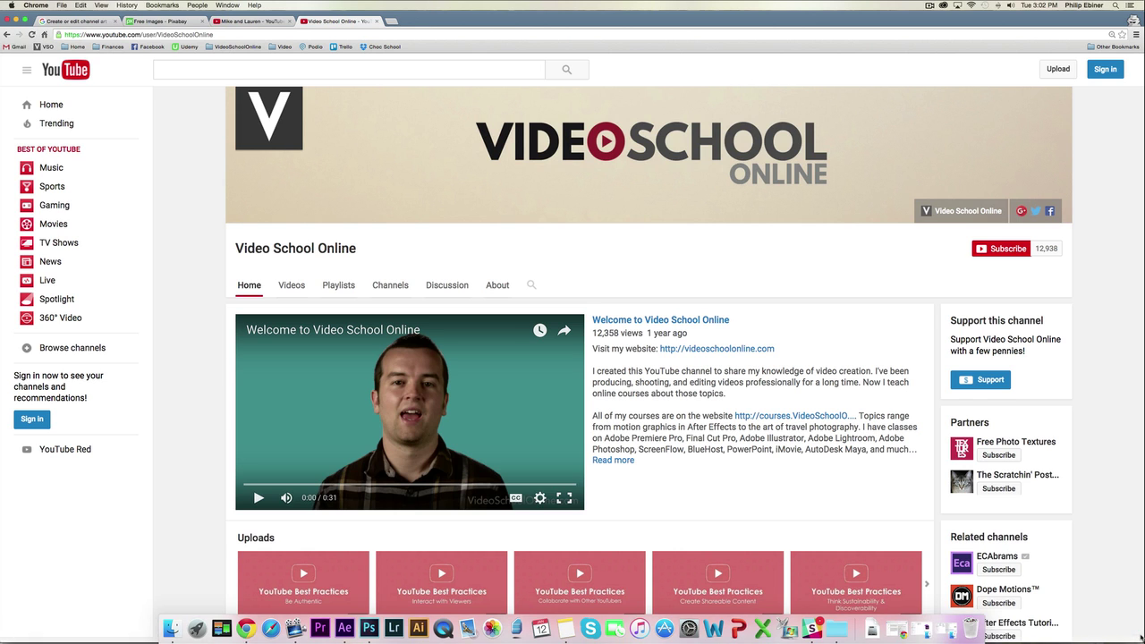
Narrow the browser window to watch the banner crop, then compare against the Photoshop template
left_click_drag(1140, 637, 895, 637)
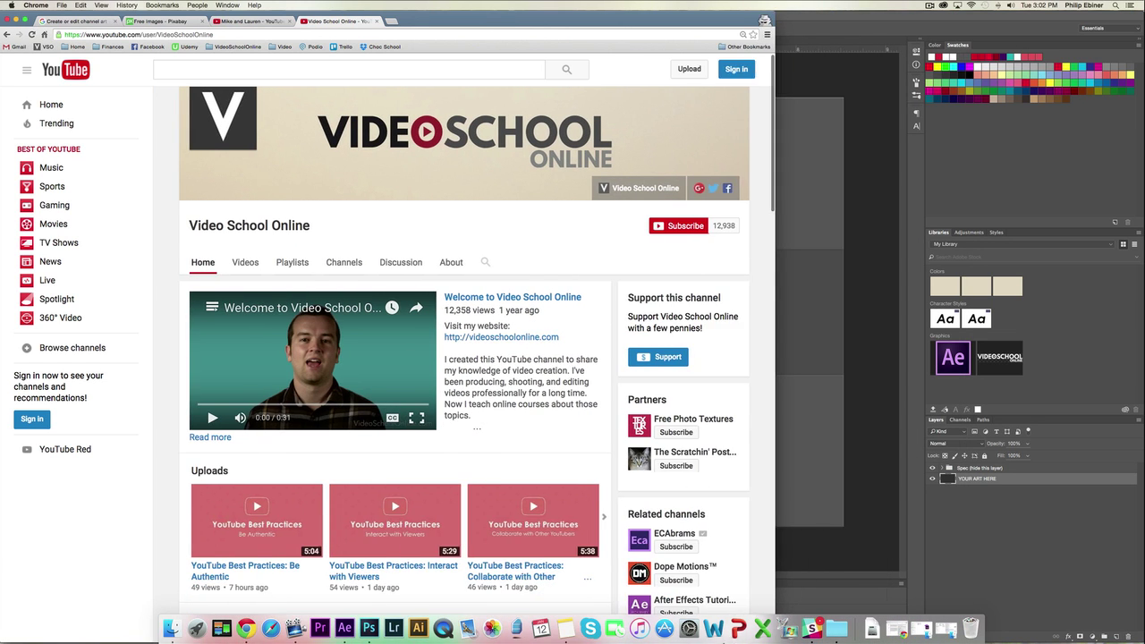
left_click_drag(775, 322, 1143, 322)
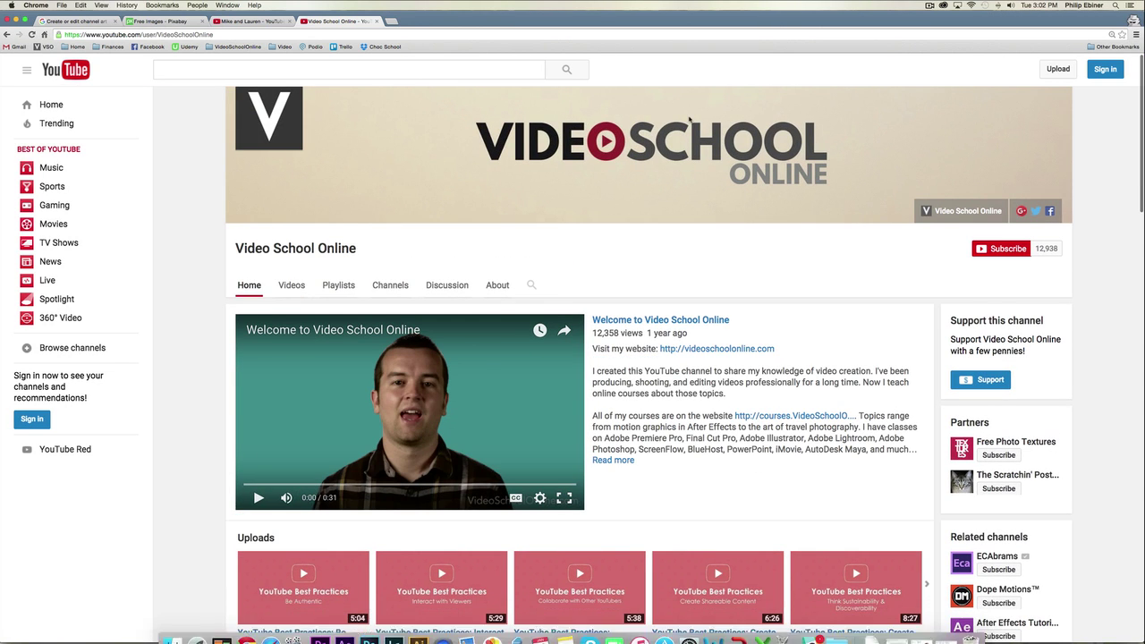
key("super+Tab")
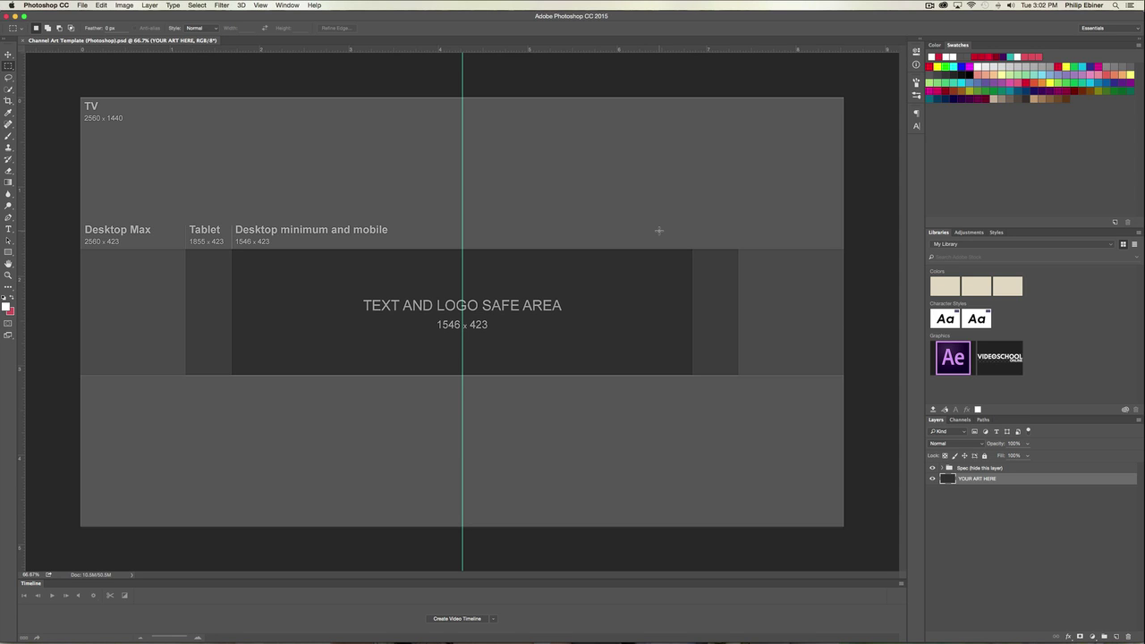
key("super+Tab")
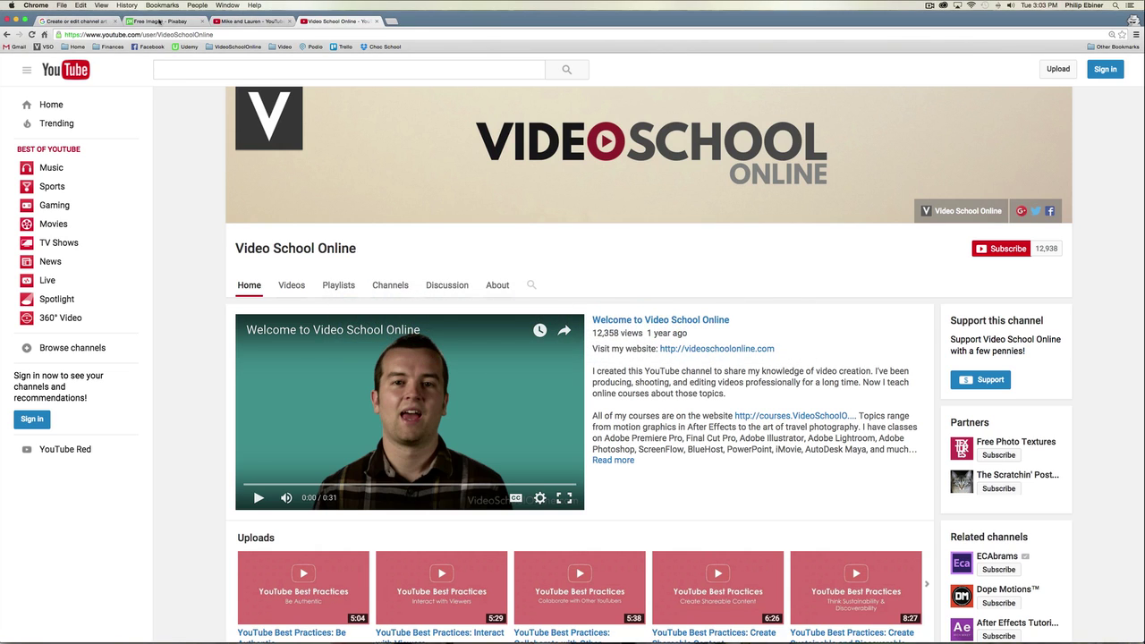
Search Pixabay free images for 'travel' and browse the results
left_click(159, 20)
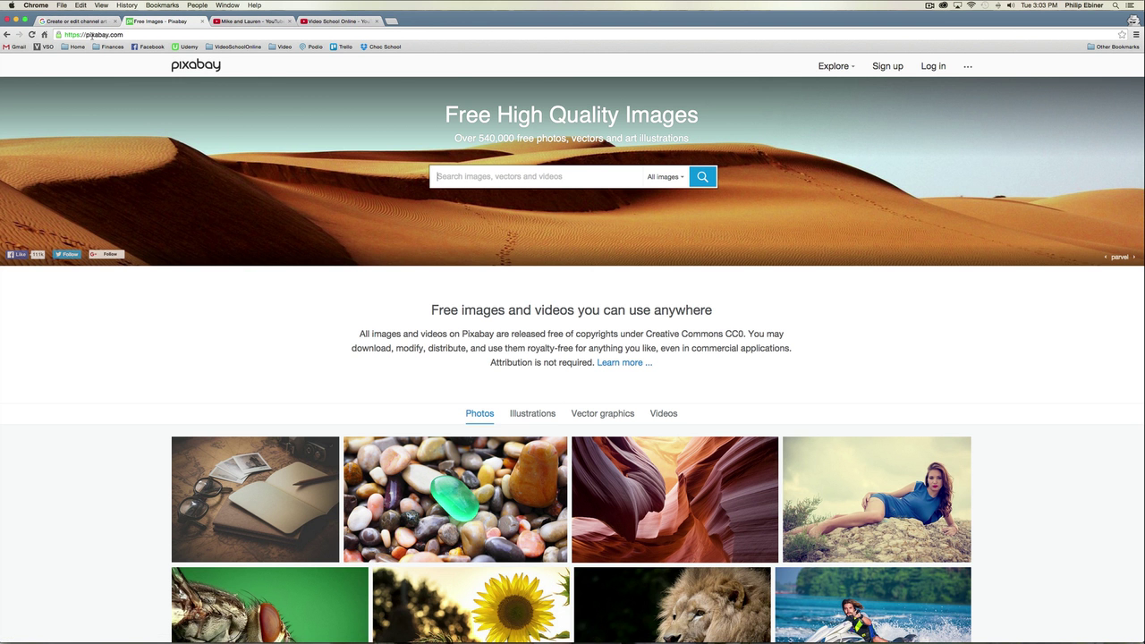
left_click(523, 178)
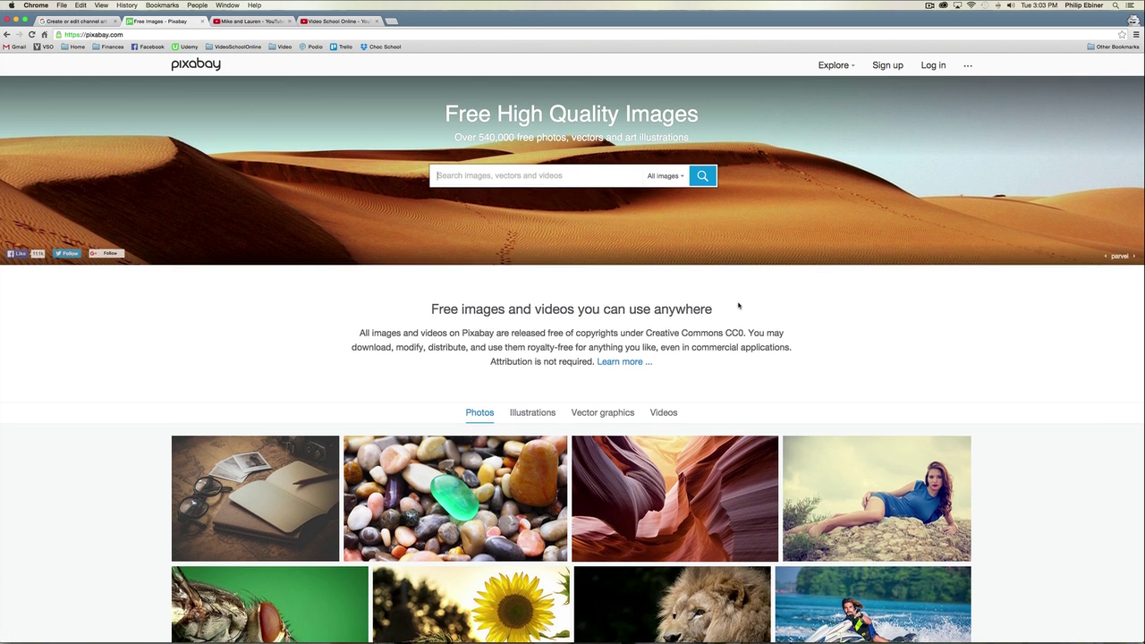
scroll(737, 305, "down", 2)
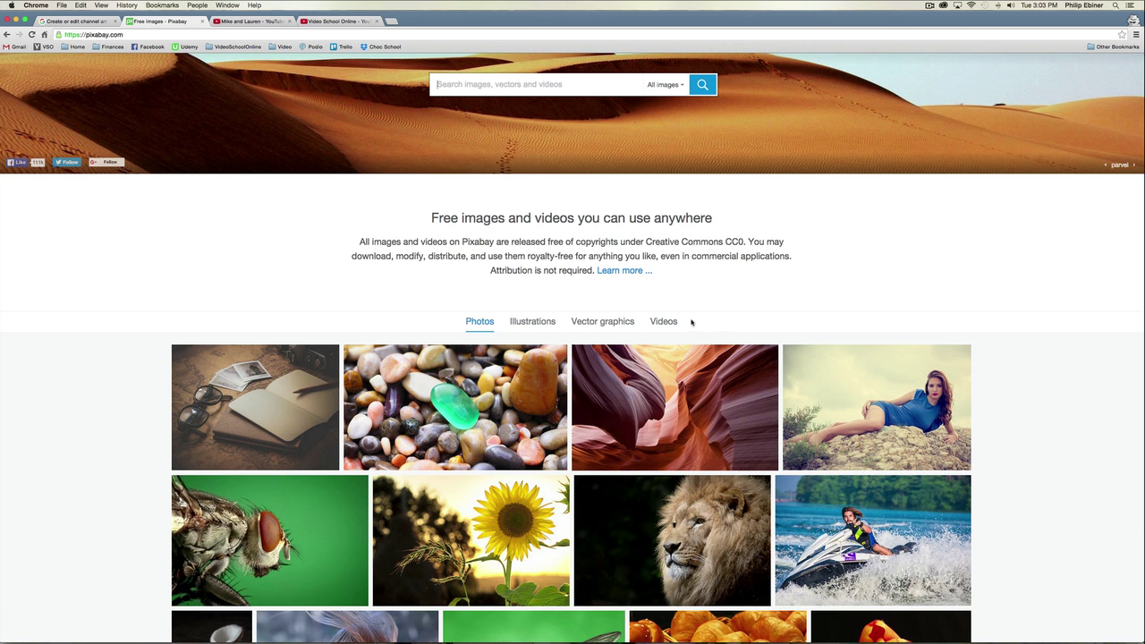
scroll(647, 319, "up", 2)
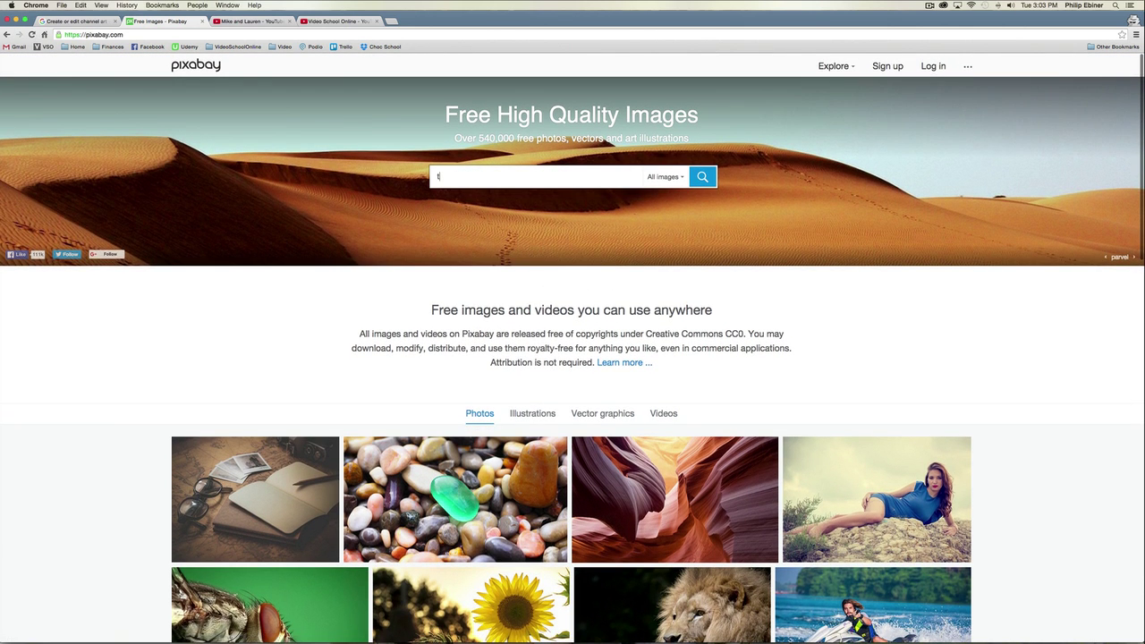
type("travel")
key("Return")
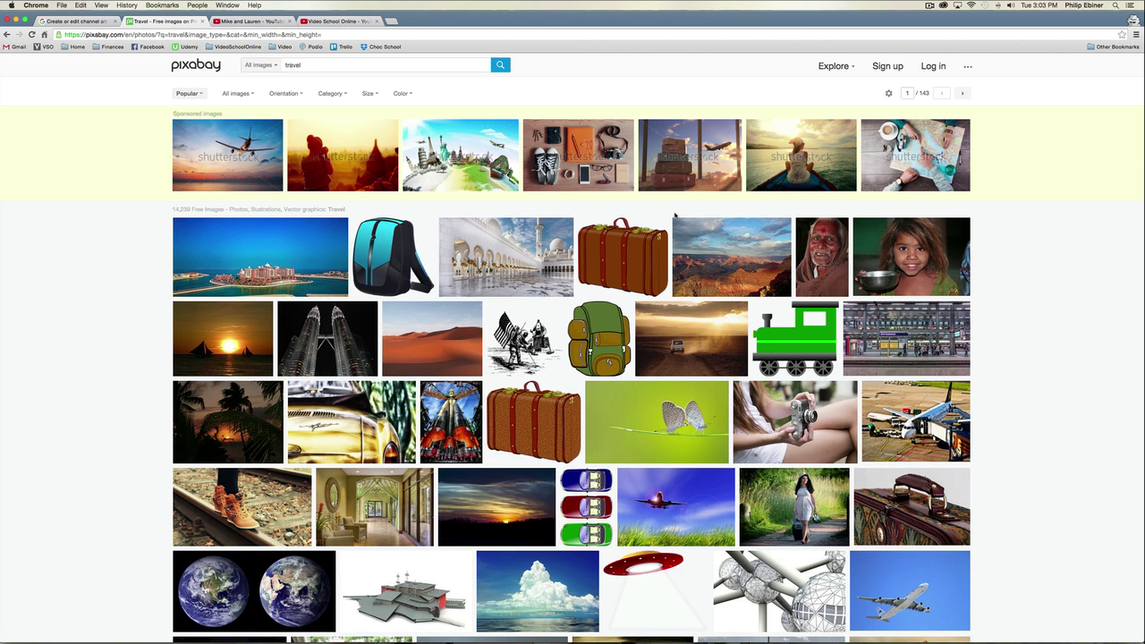
scroll(675, 215, "down", 5)
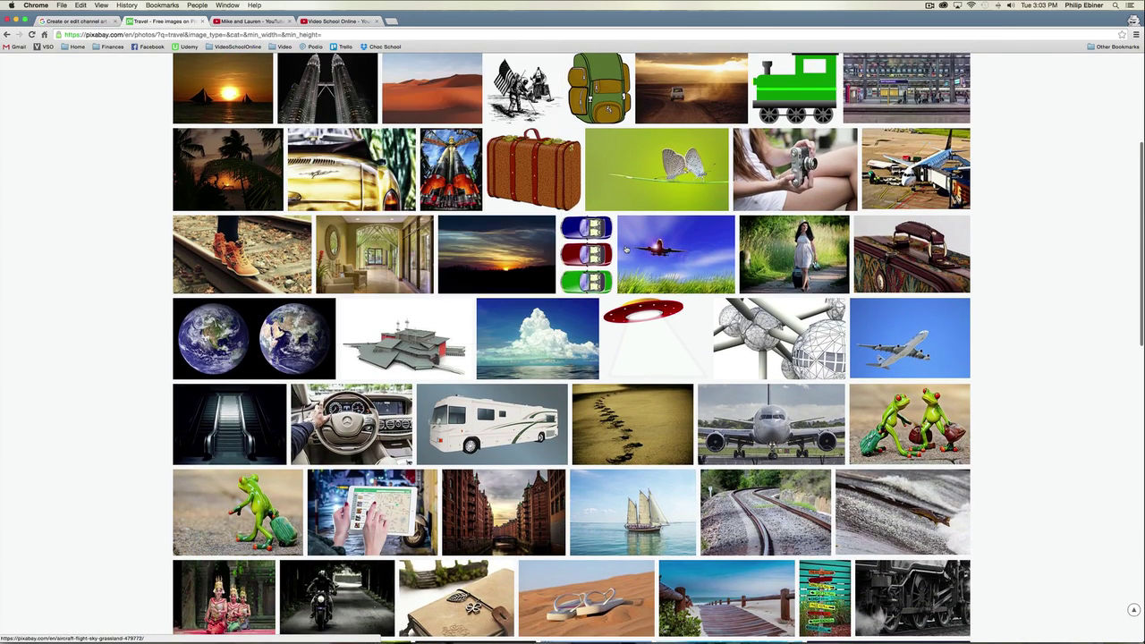
mouse_move(625, 250)
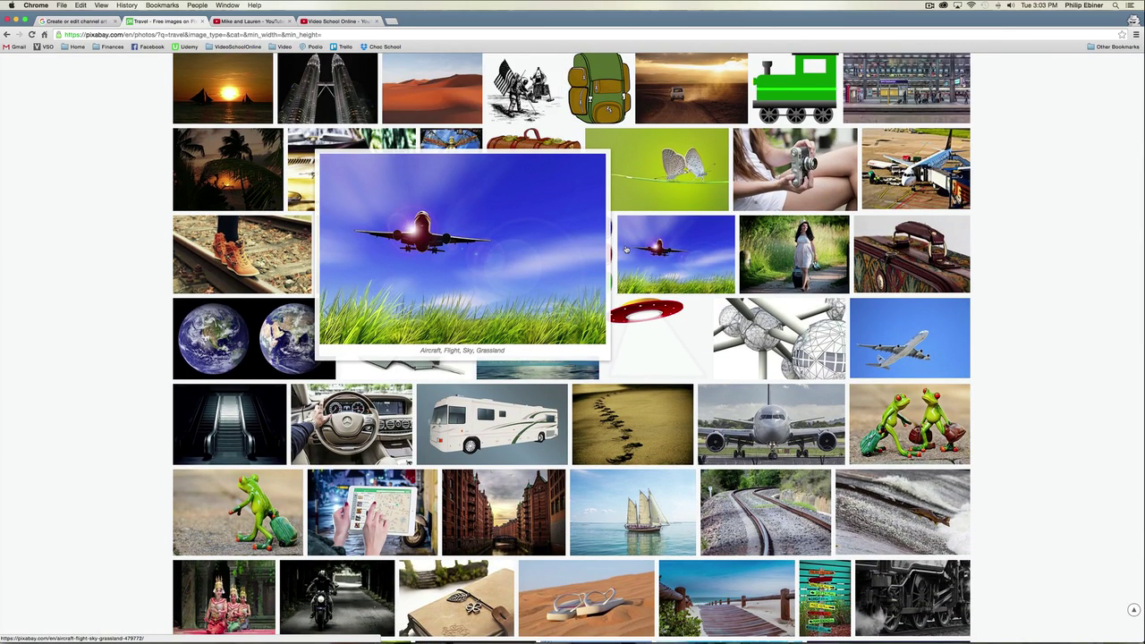
scroll(626, 249, "down", 10)
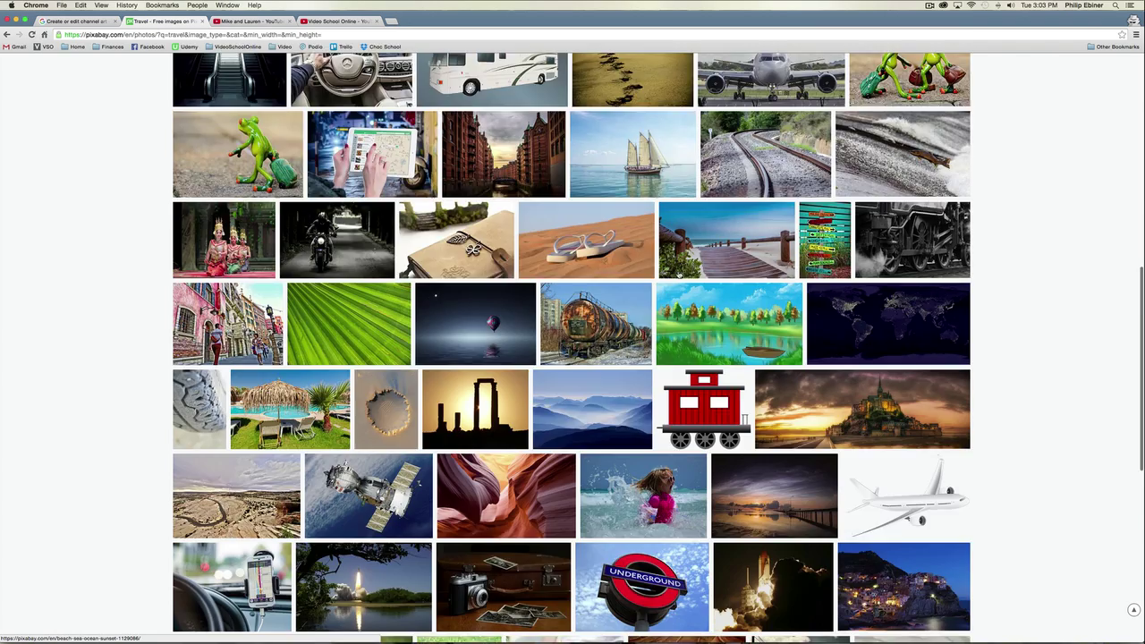
scroll(678, 275, "up", 15)
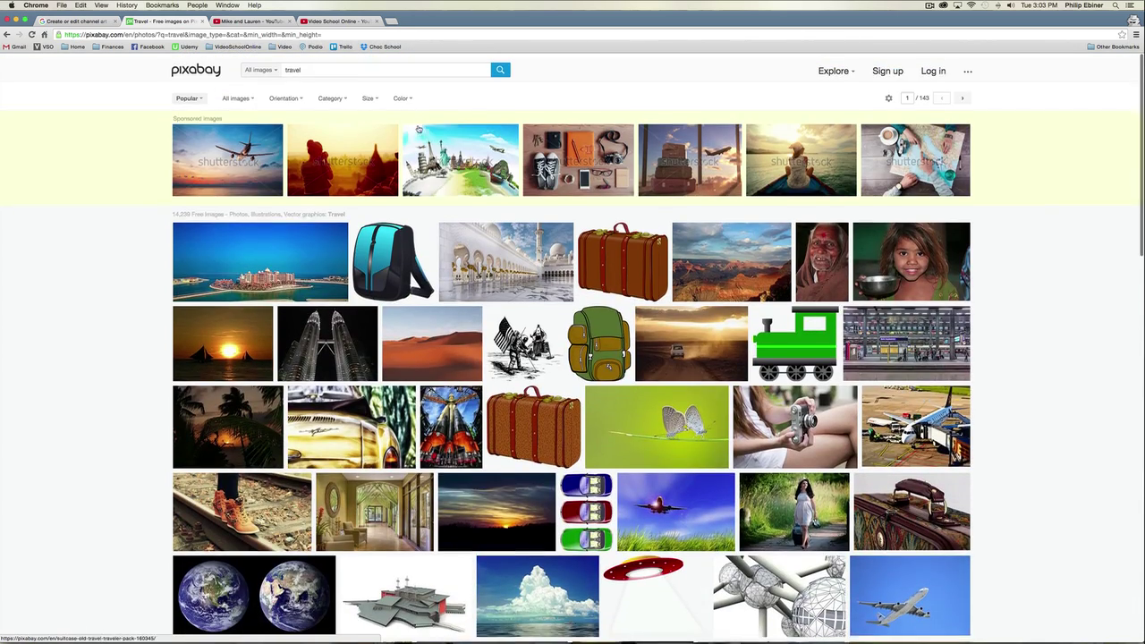
Search for 'map' instead and open the photo of glasses on an open map book
key("super+a")
type("map")
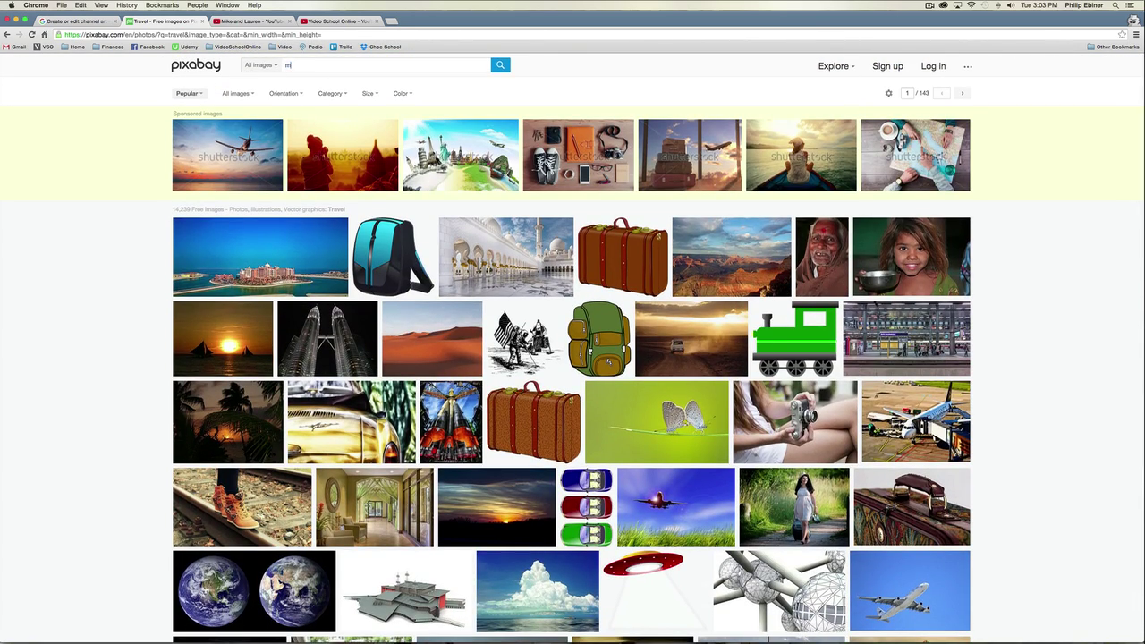
key("Return")
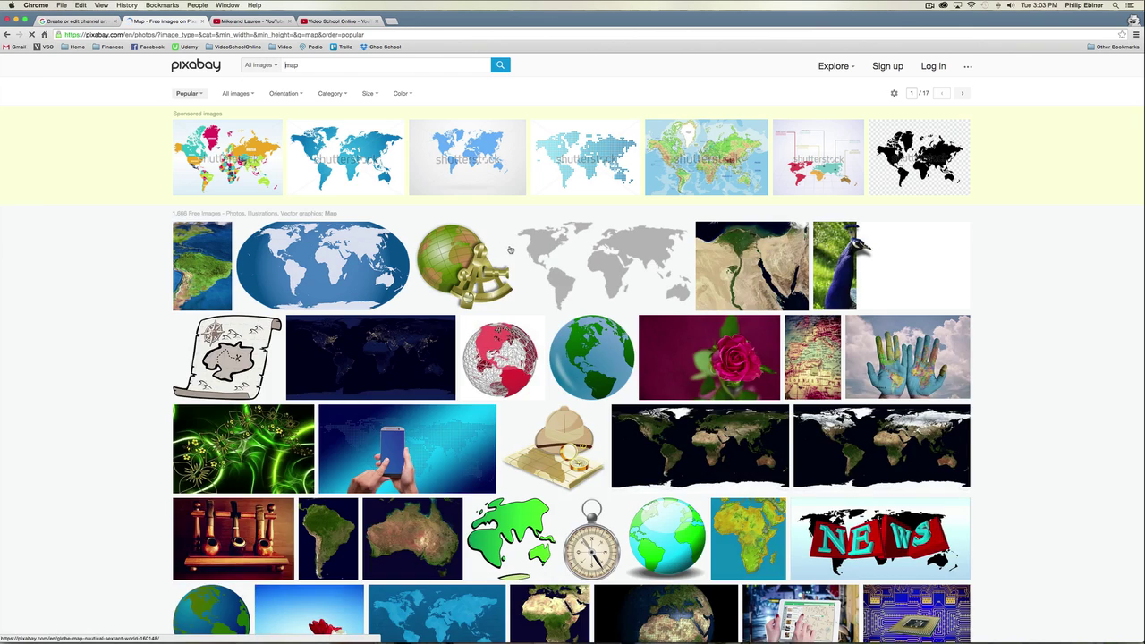
scroll(854, 305, "down", 5)
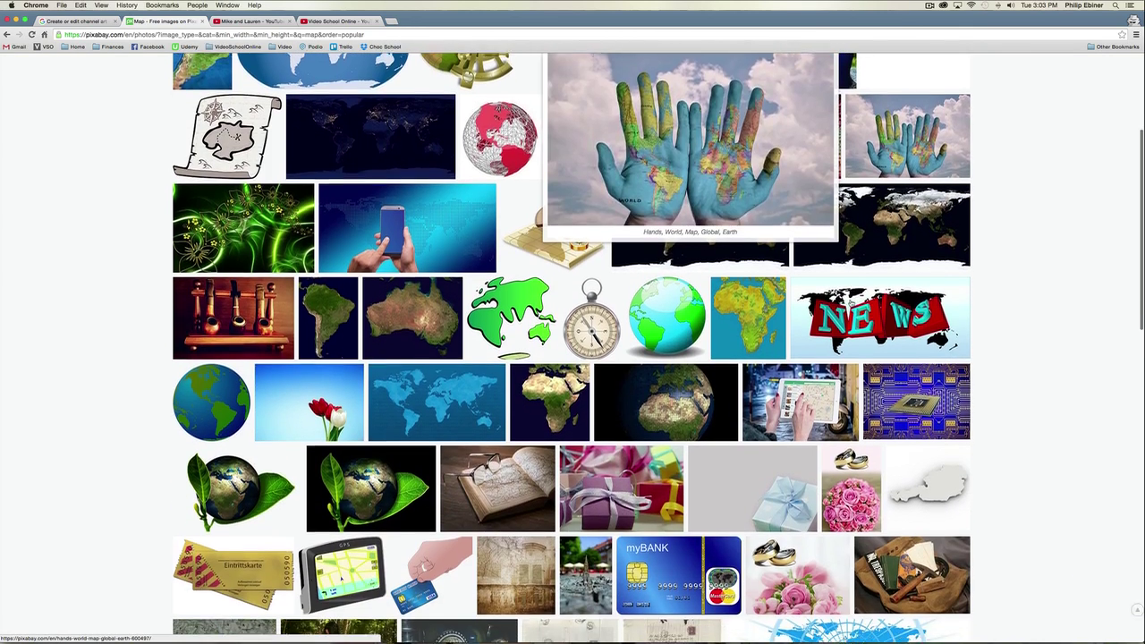
scroll(498, 362, "down", 3)
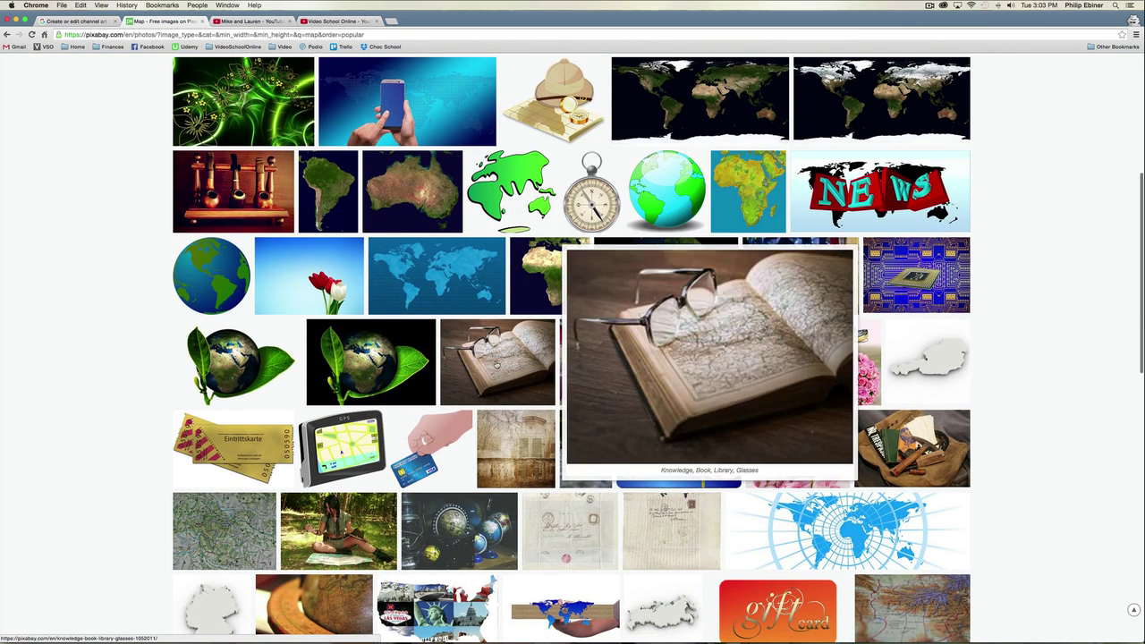
left_click(498, 363)
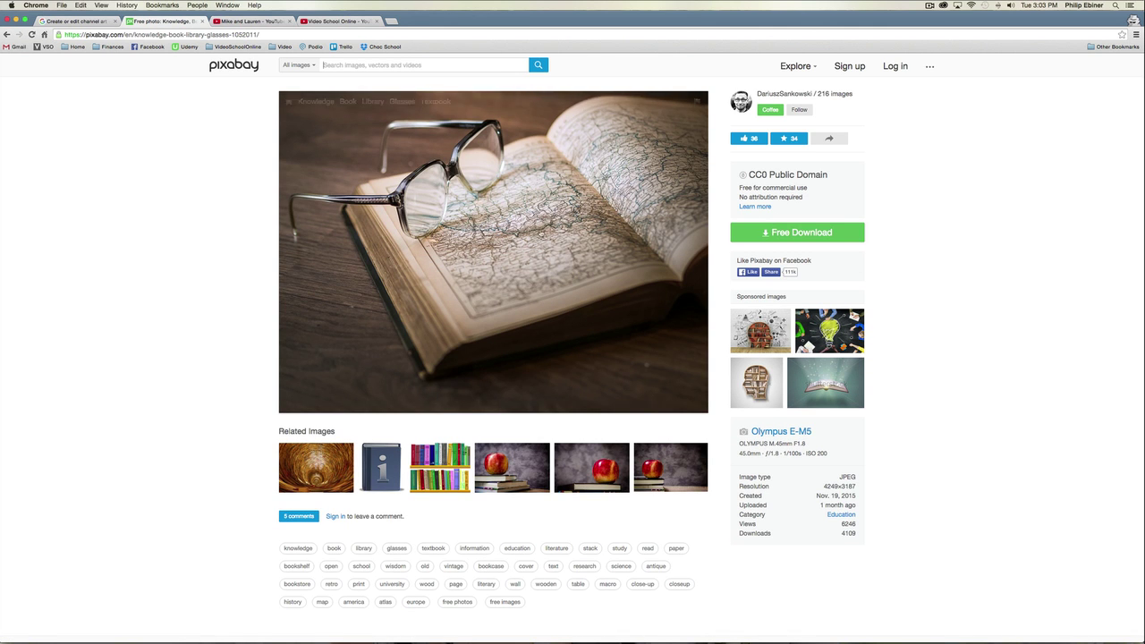
Log in and download the glasses-and-map photo at its Original 4249×3187 size
left_click(773, 233)
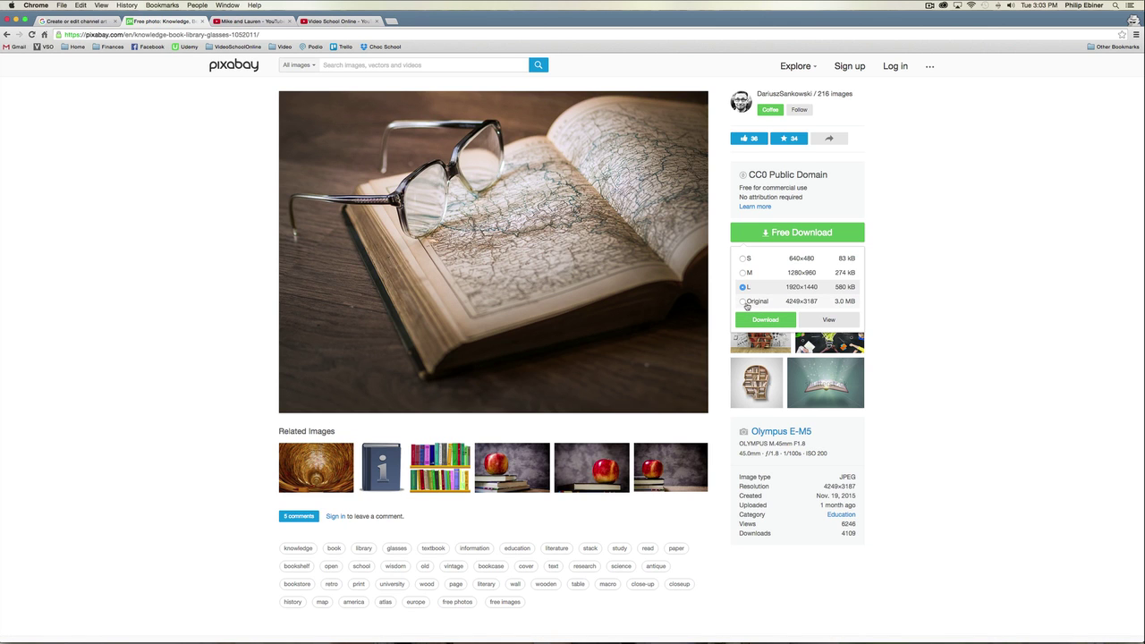
left_click(743, 302)
left_click(765, 319)
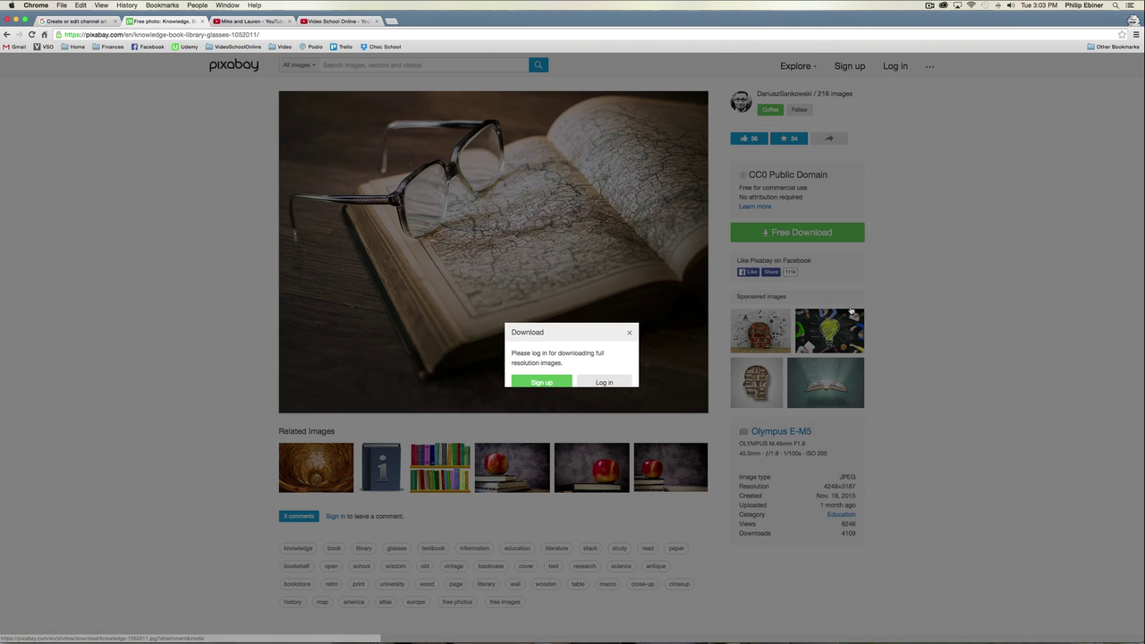
left_click(620, 372)
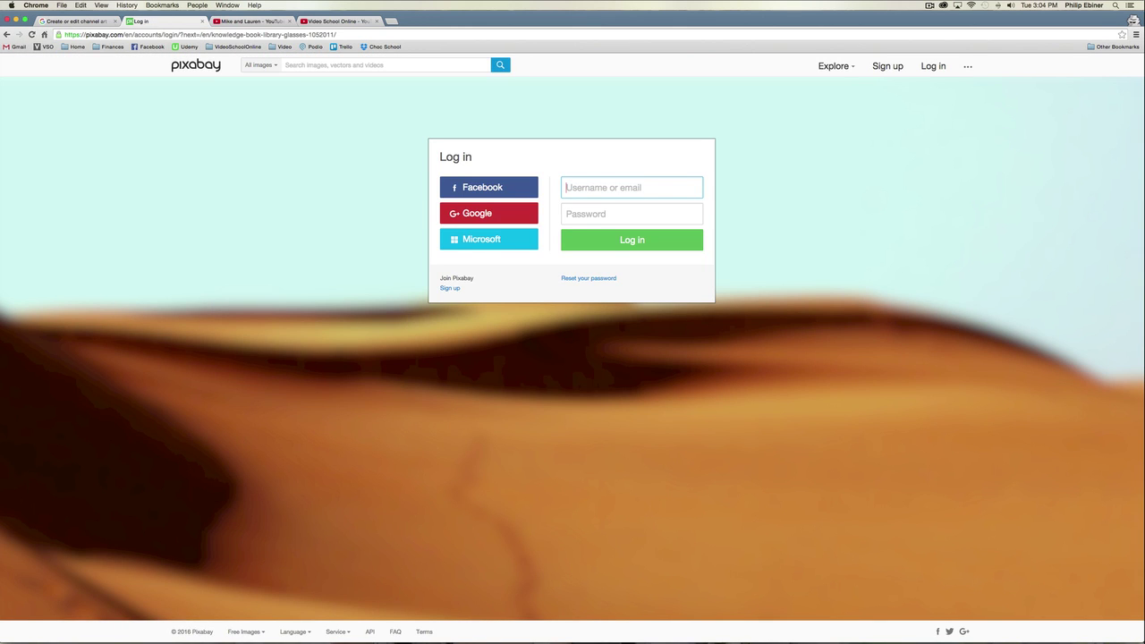
key("super+bracketleft")
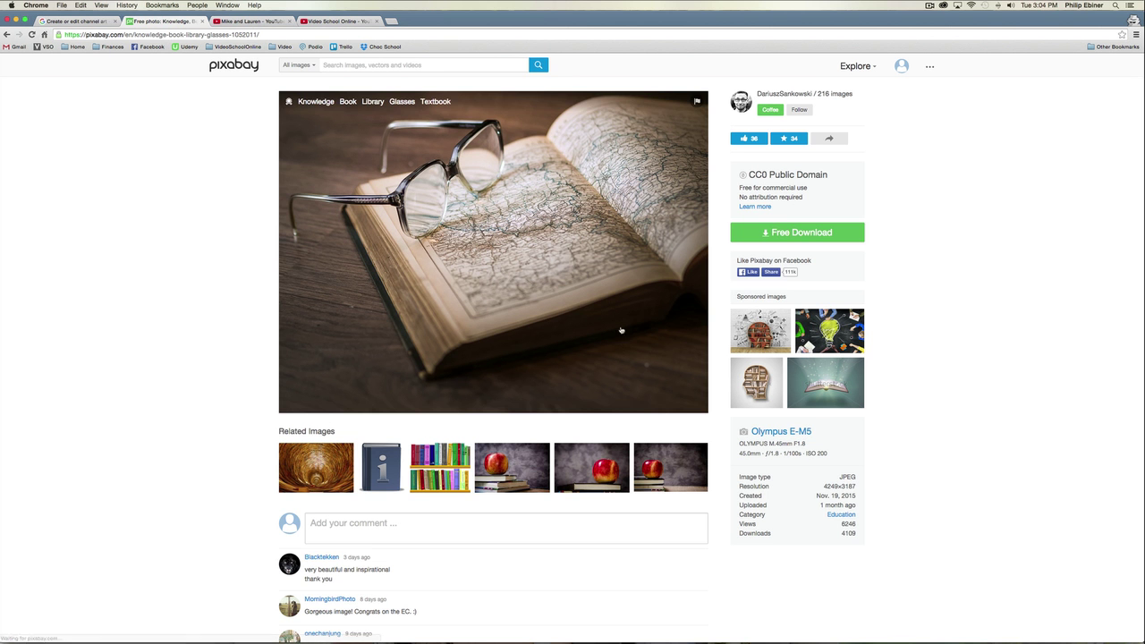
left_click(765, 236)
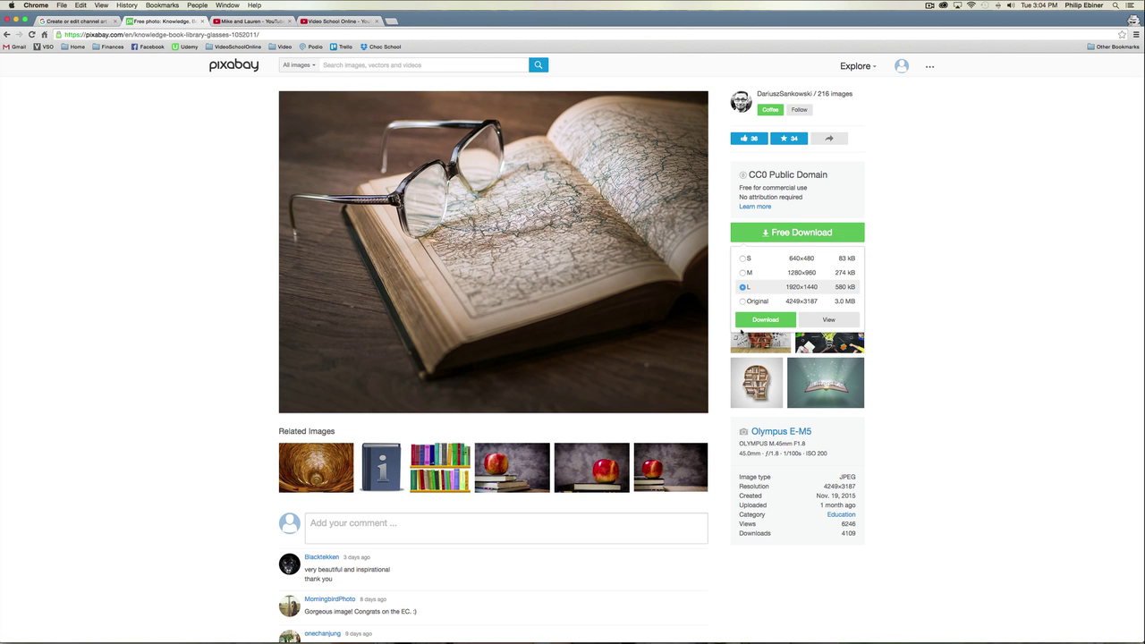
left_click(757, 301)
left_click(765, 319)
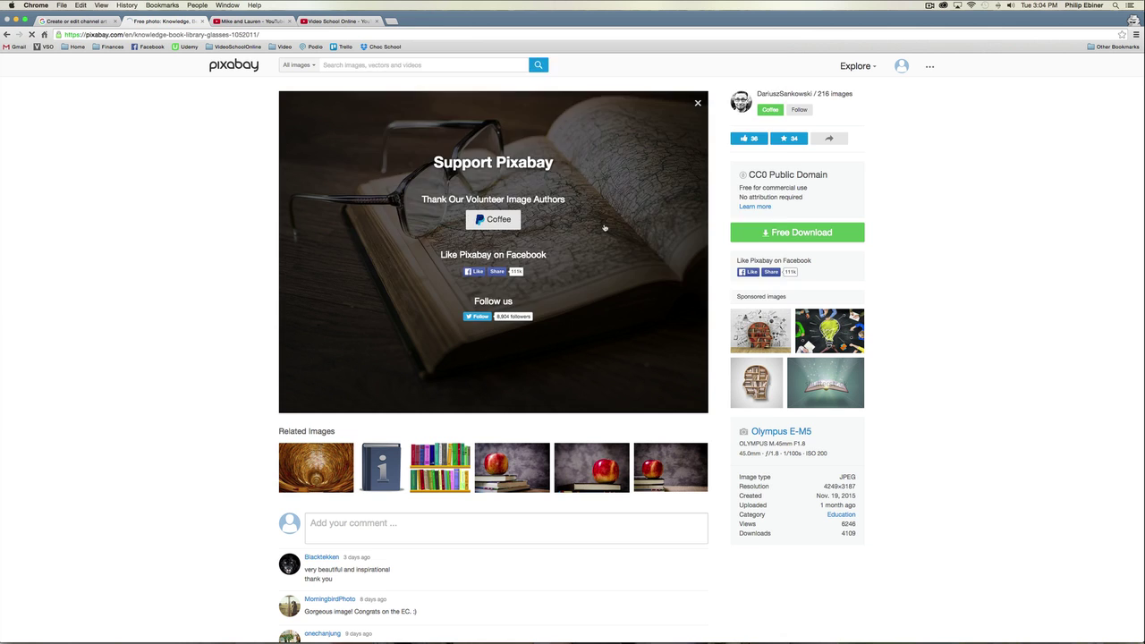
key("Return")
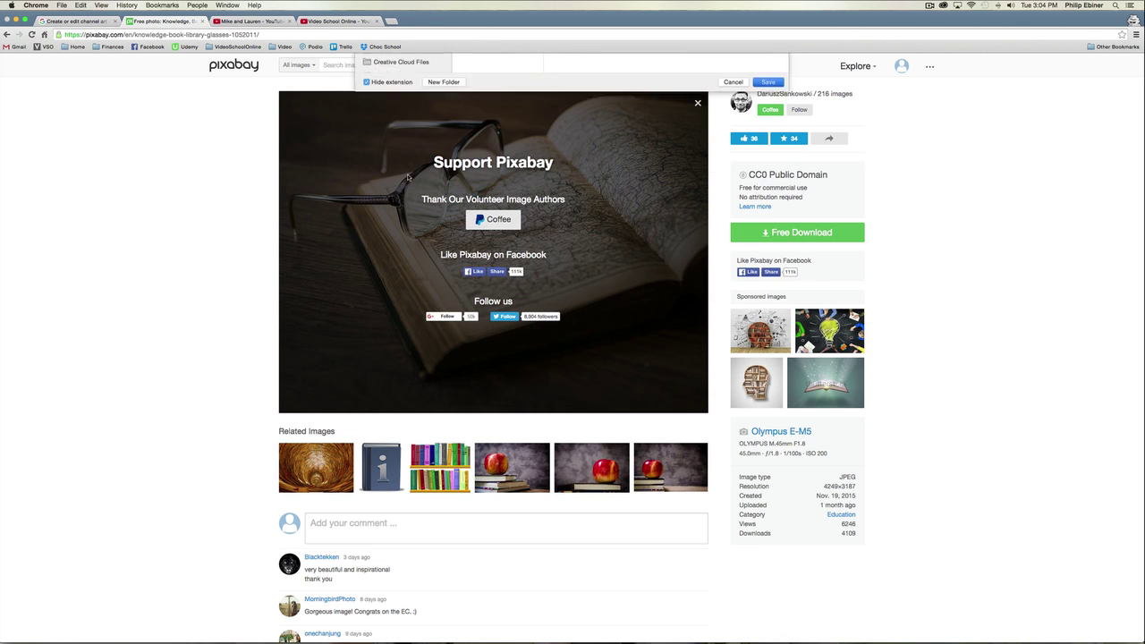
Find knowledge-1052011.jpg in Finder and drag it into the channel art document
key("super+Tab")
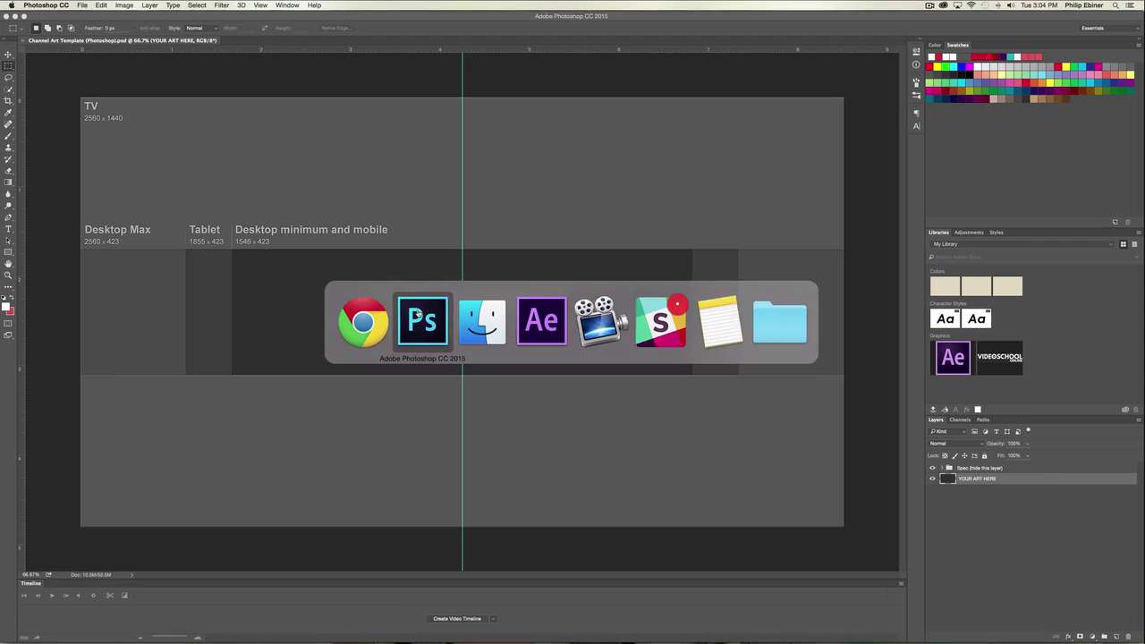
key("super+Tab")
key("Tab")
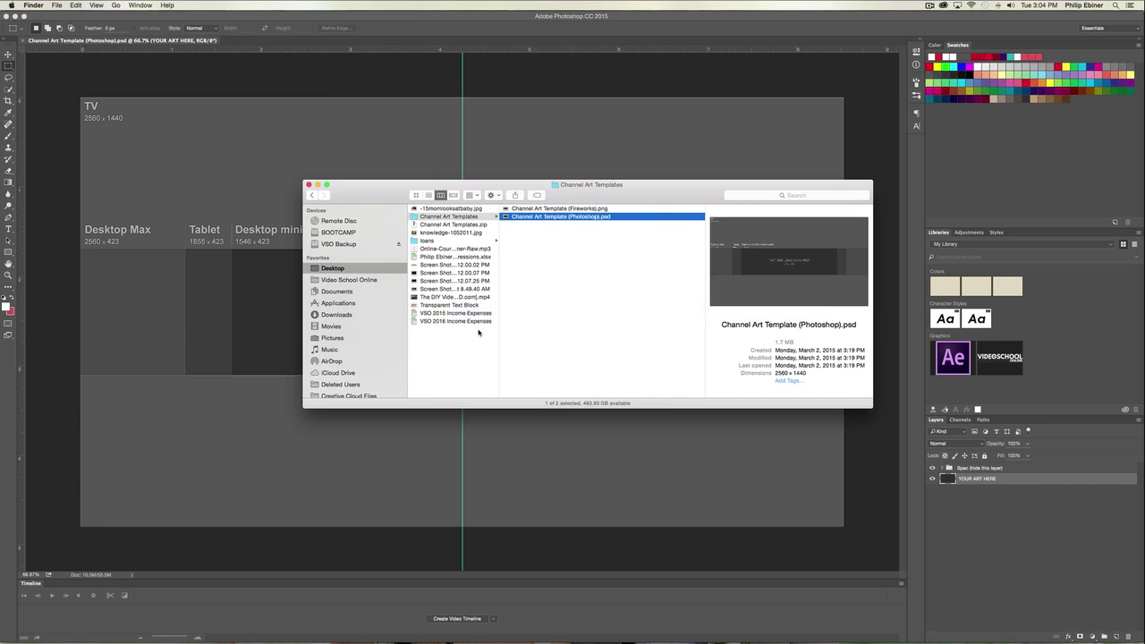
left_click(450, 233)
left_click_drag(455, 235, 99, 173)
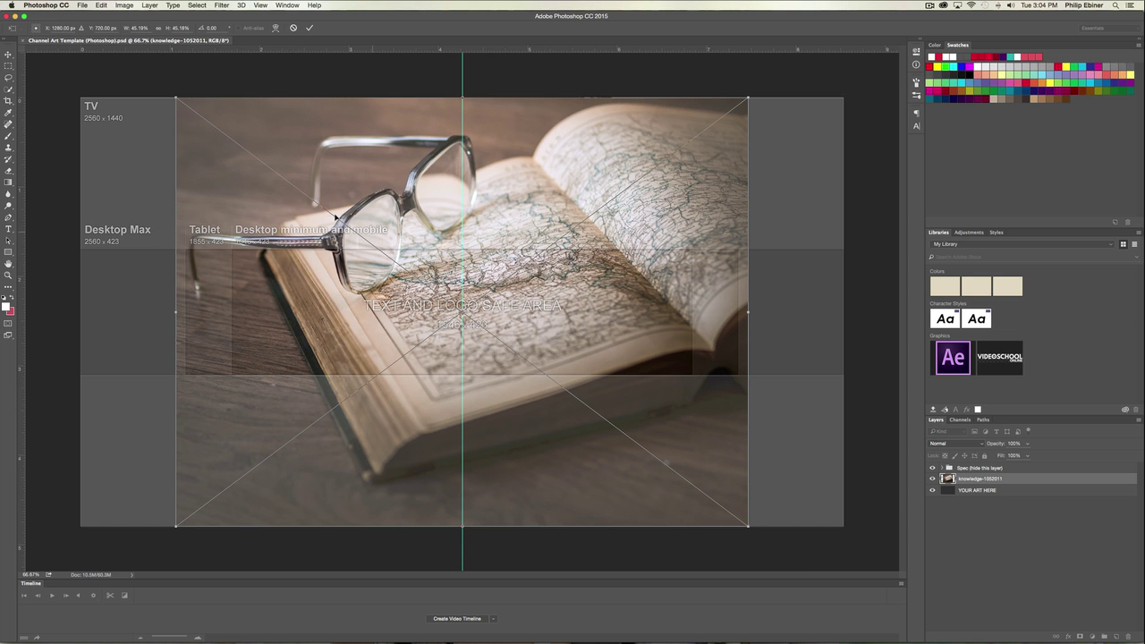
Enlarge, reposition and tilt the map photo about 4.5° to fill the canvas, then commit
left_click_drag(175, 98, 50, 59)
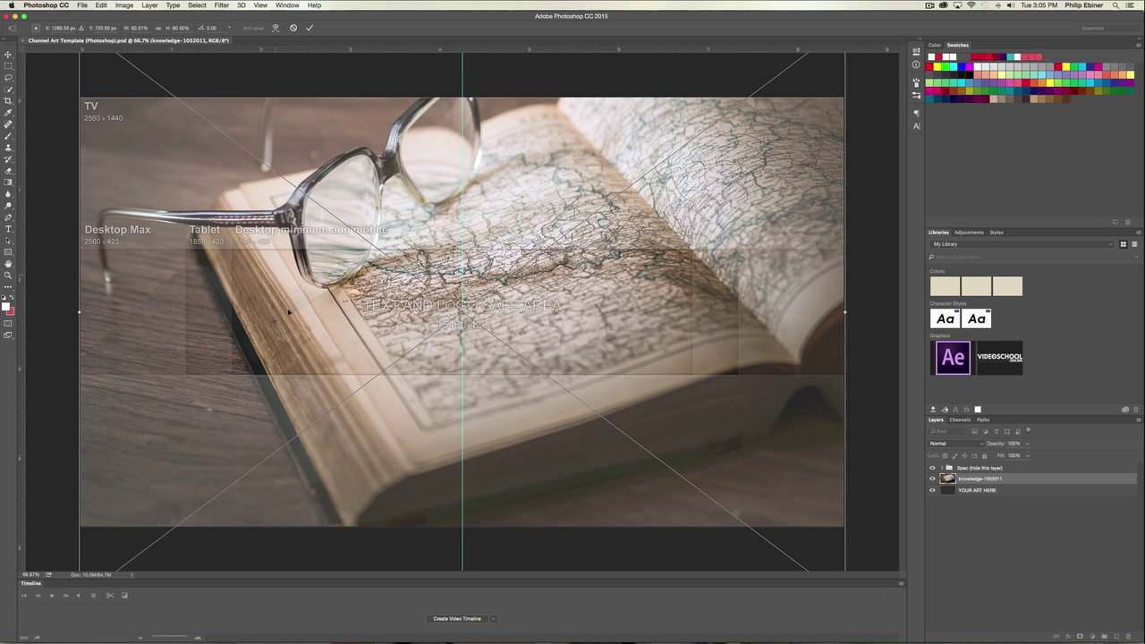
left_click_drag(294, 331, 358, 299)
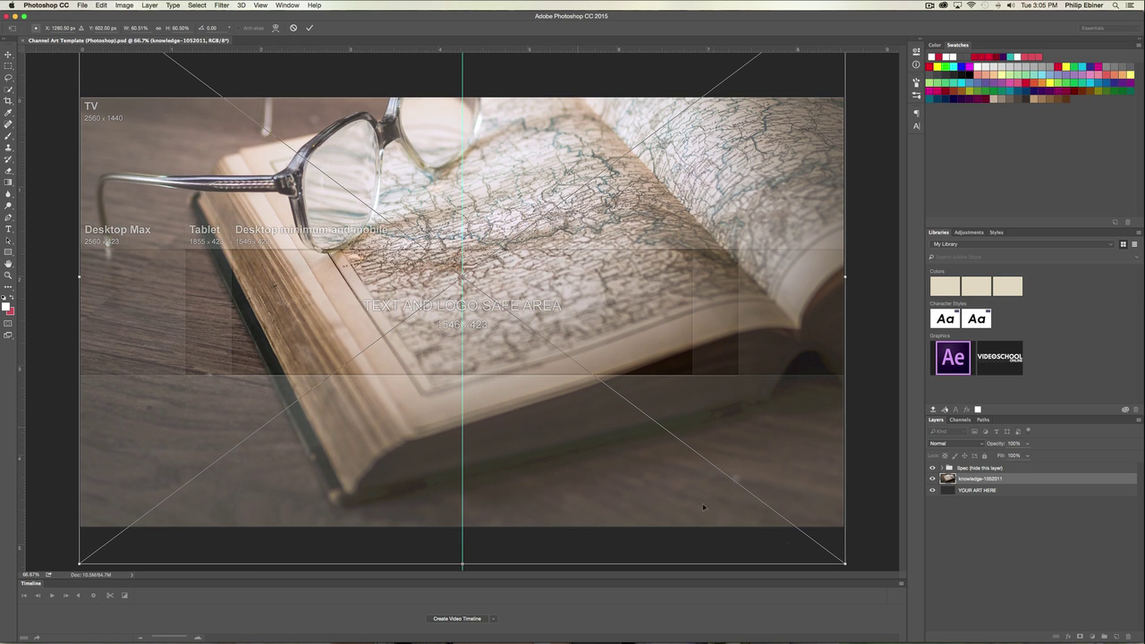
left_click_drag(846, 563, 875, 586)
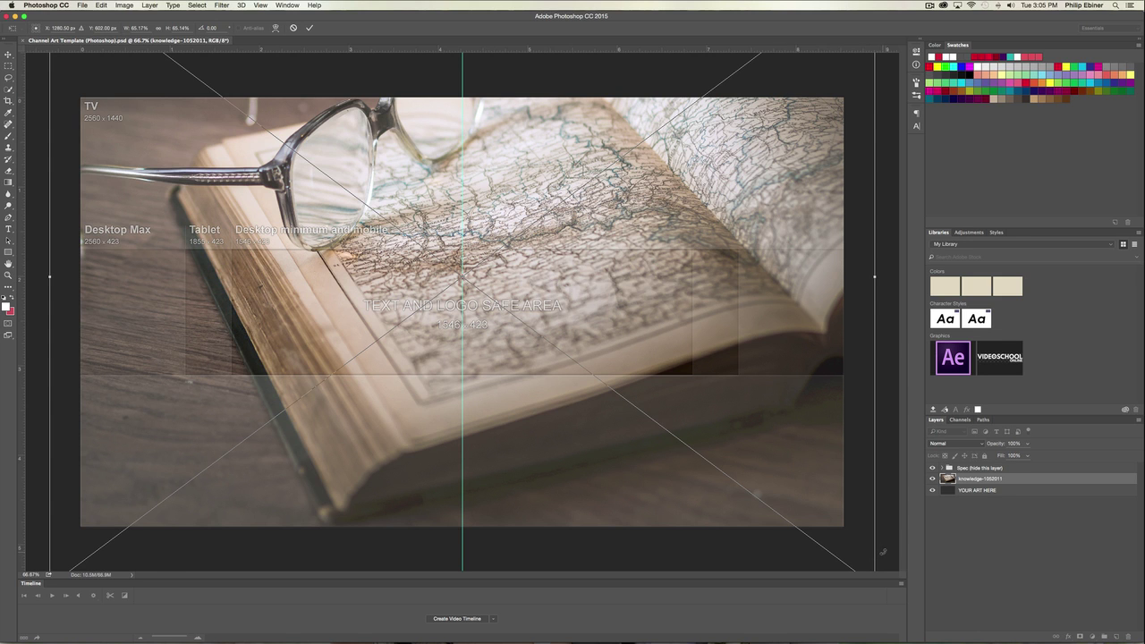
left_click_drag(883, 552, 850, 580)
mouse_move(569, 305)
left_mouse_down()
mouse_move(567, 331)
mouse_move(573, 311)
left_mouse_up()
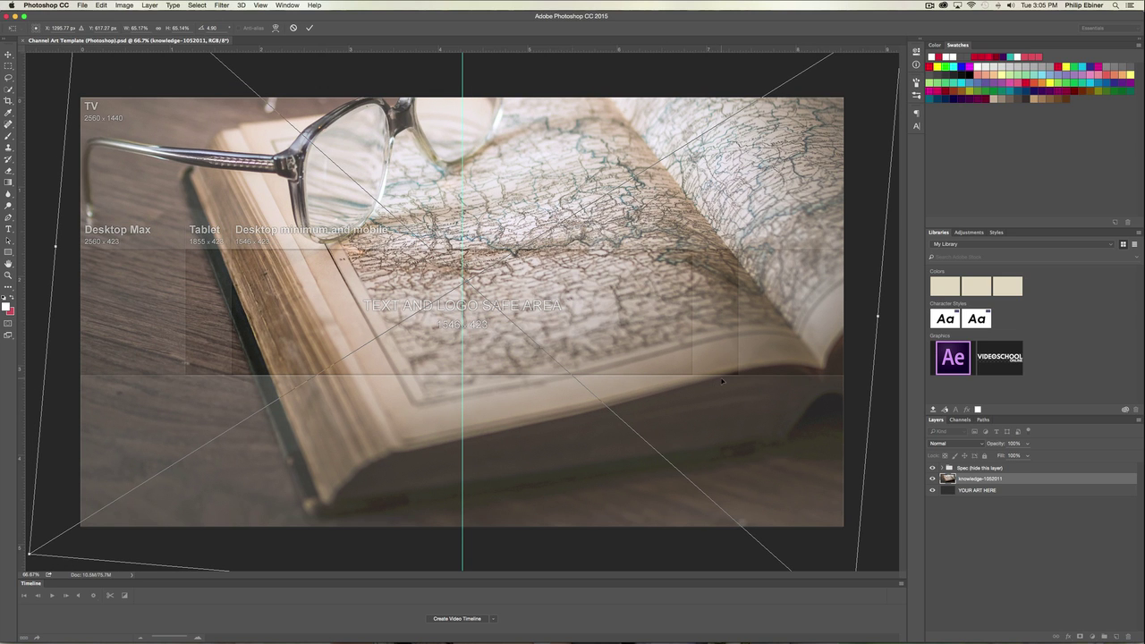
key("Return")
key("m")
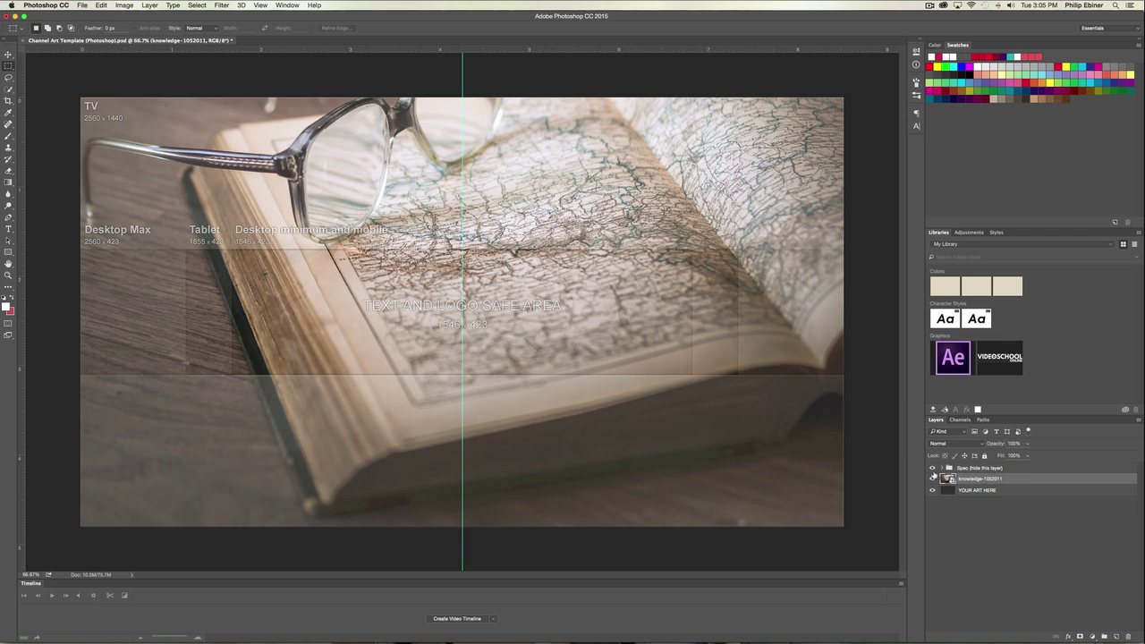
left_click(956, 517)
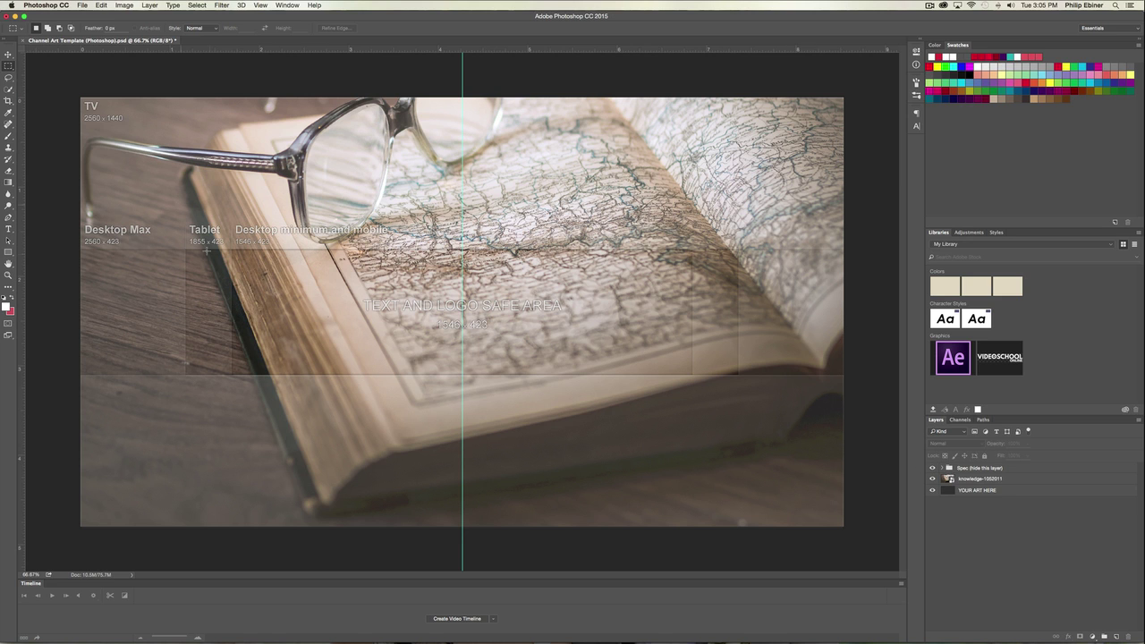
left_click(933, 468)
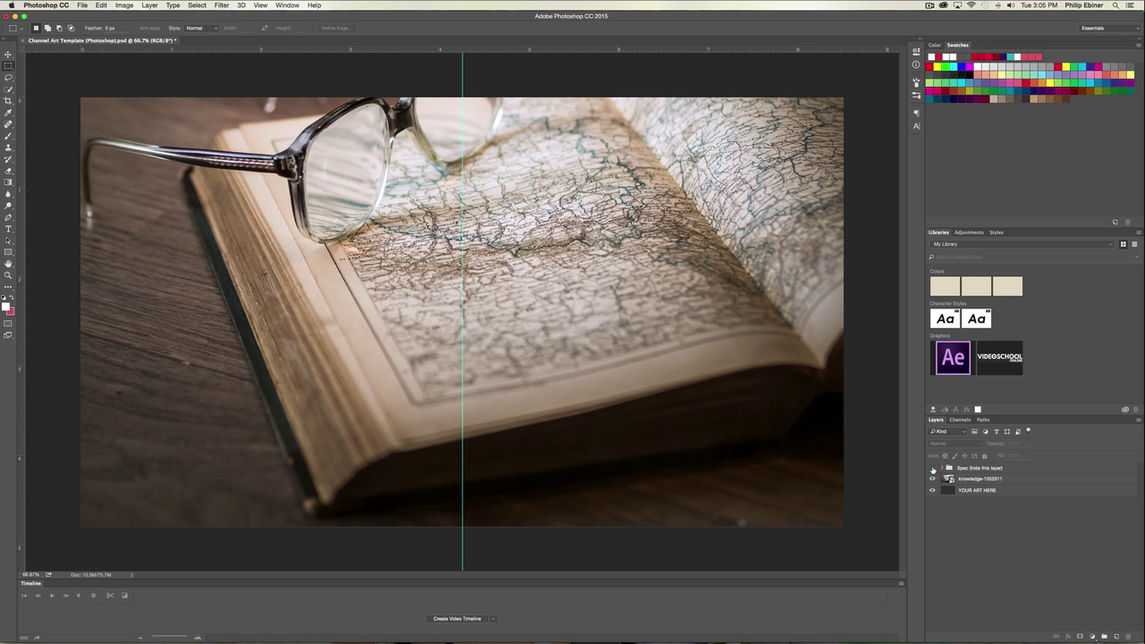
left_click(933, 468)
left_click(933, 469)
left_click(933, 469)
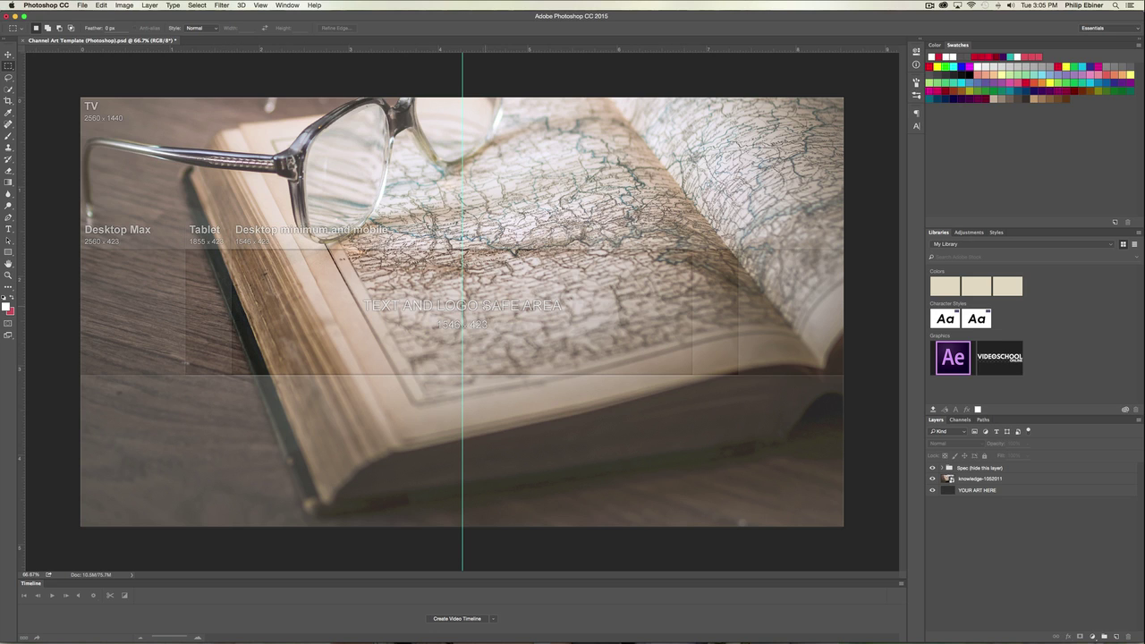
With the Type tool active, collapse and lock the Spec template group
left_click(9, 229)
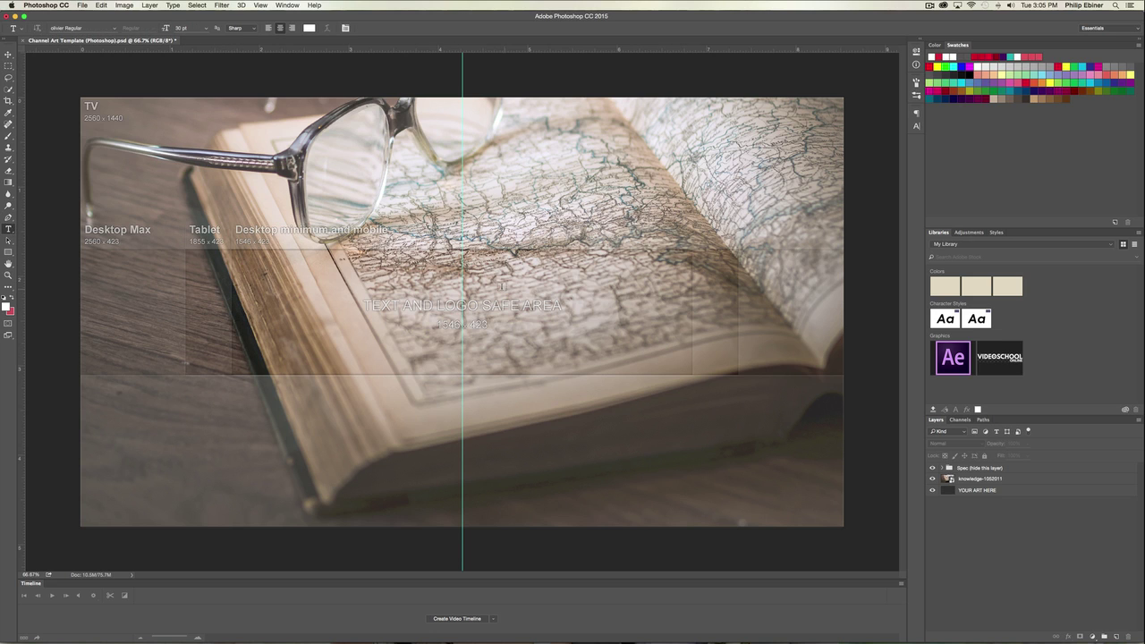
left_click(365, 304)
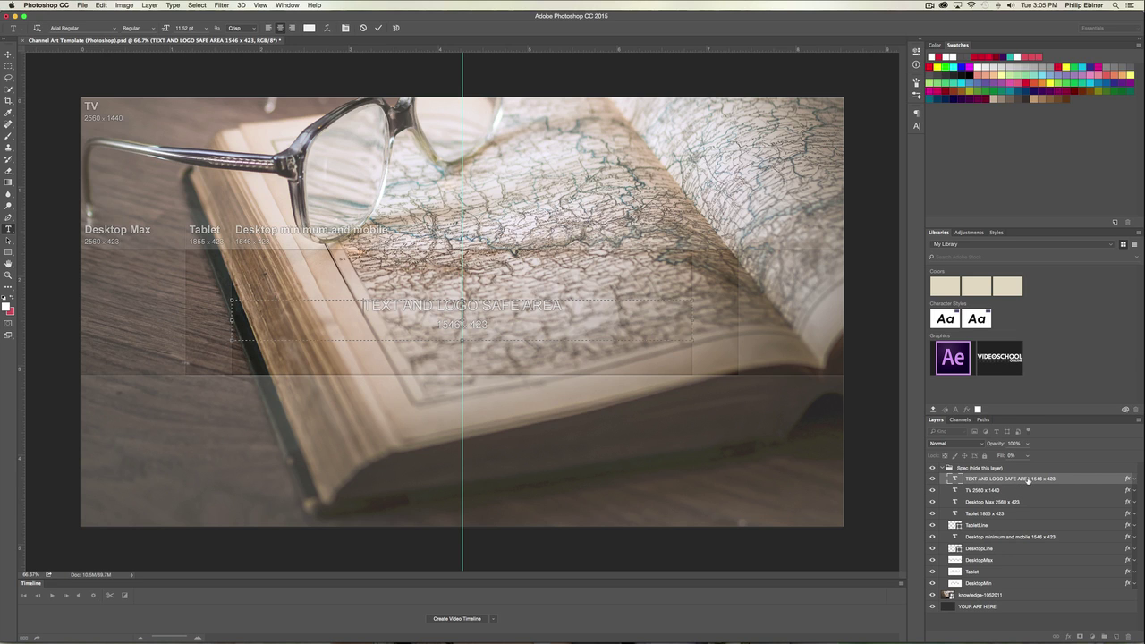
left_click(942, 468)
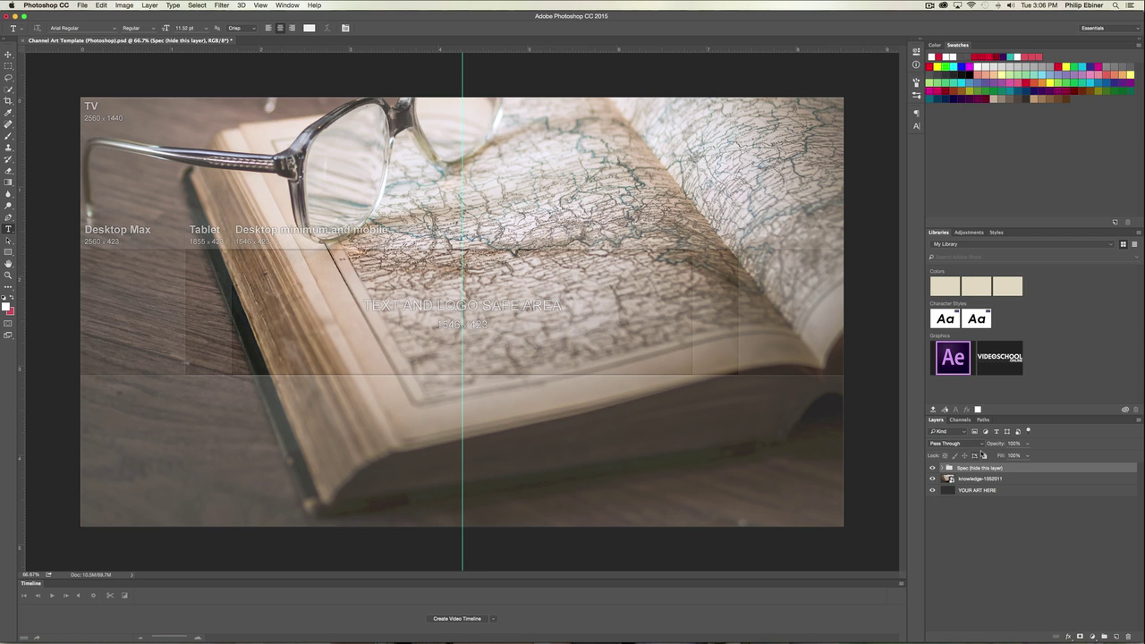
left_click(984, 456)
Add a text layer with the travel channel's name above the safe area
left_click(336, 279)
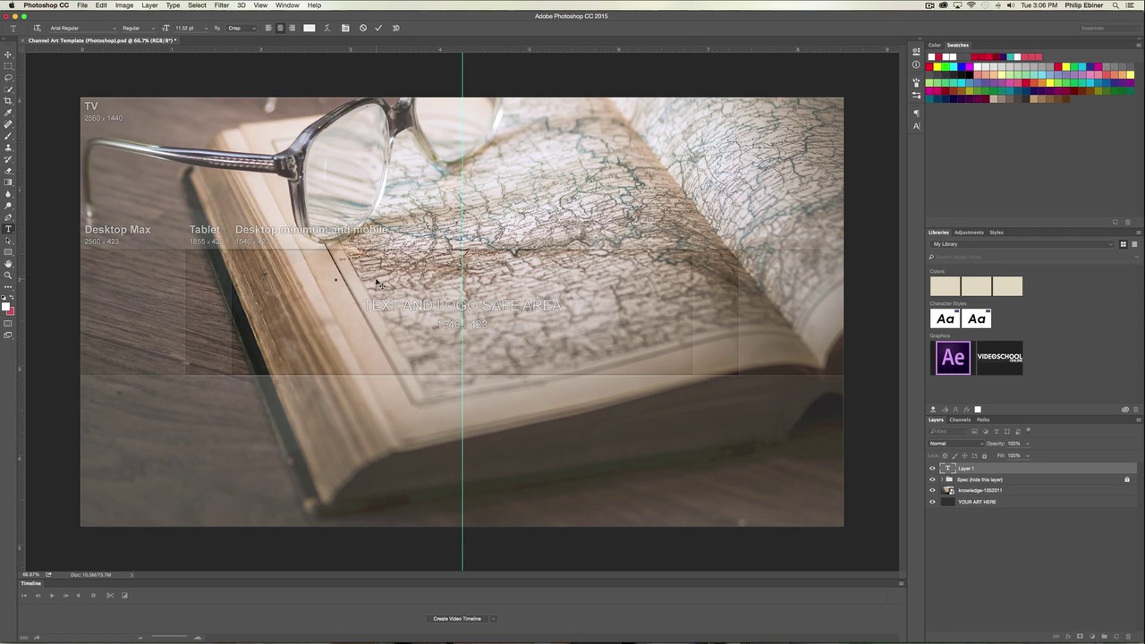
type("Phil's Travel Channel")
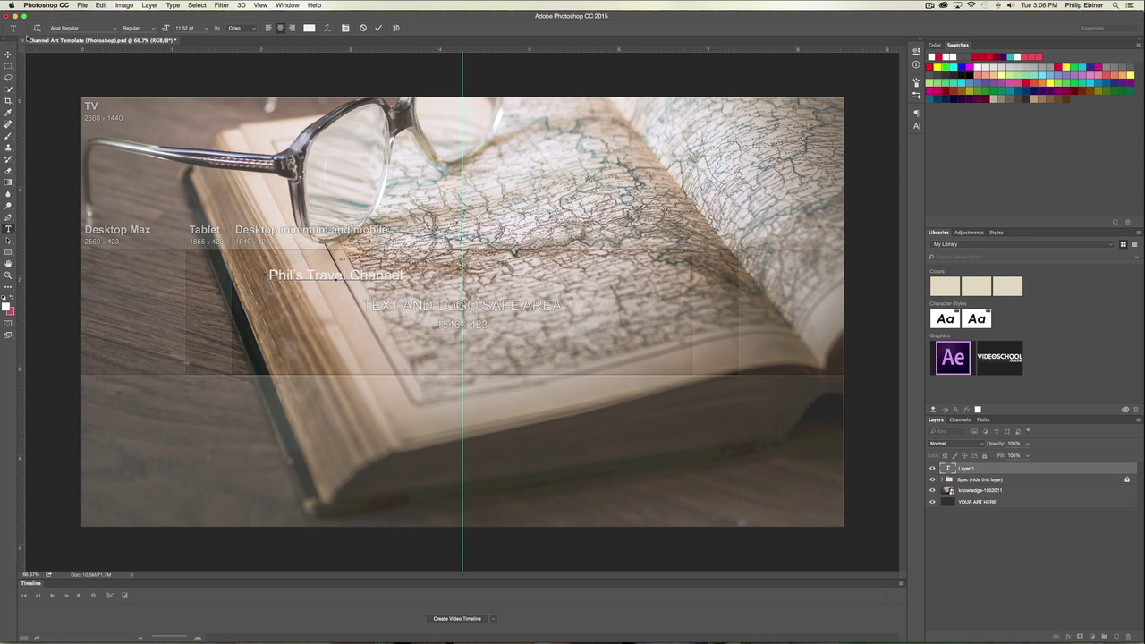
left_click(8, 54)
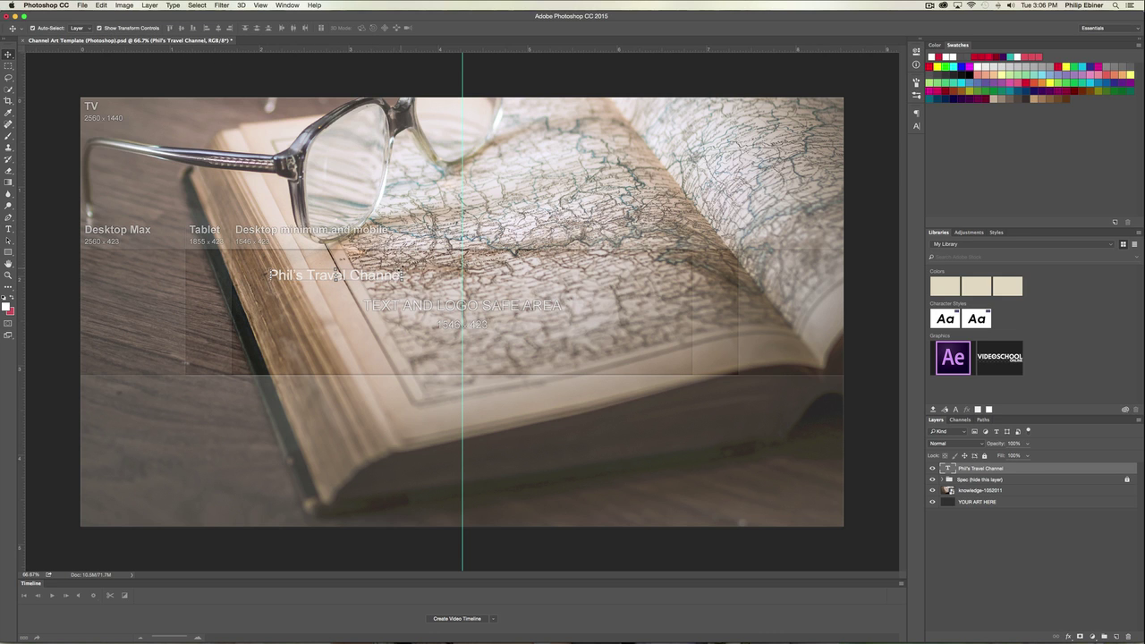
Scale the title up and centre it over the safe area
key("ctrl+t")
left_click_drag(404, 283, 565, 305)
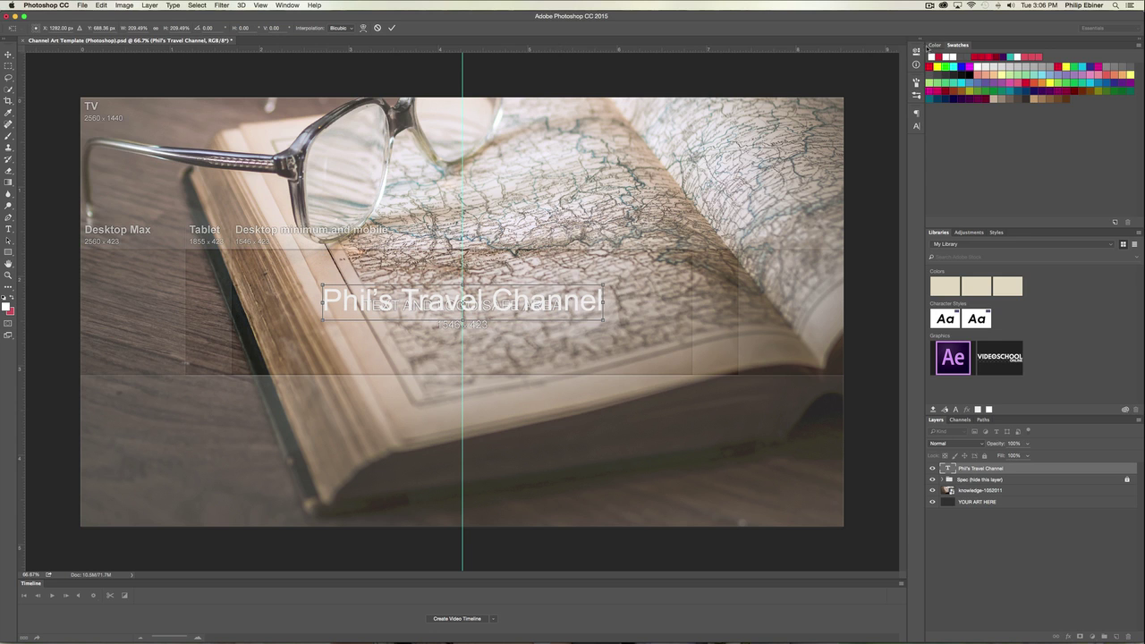
left_click(916, 126)
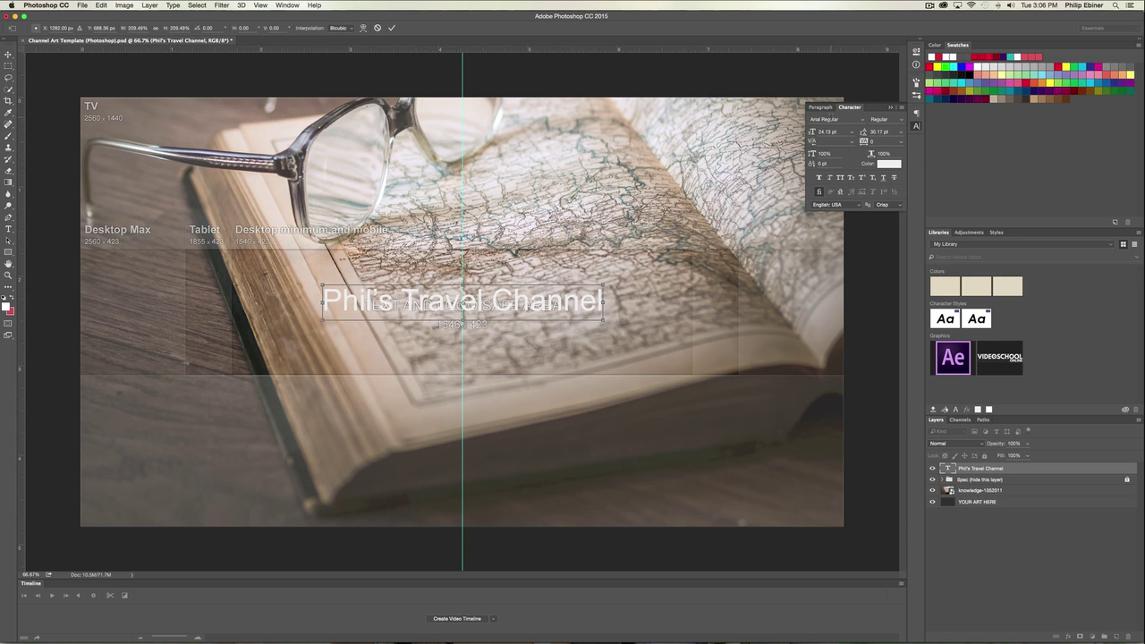
key("Return")
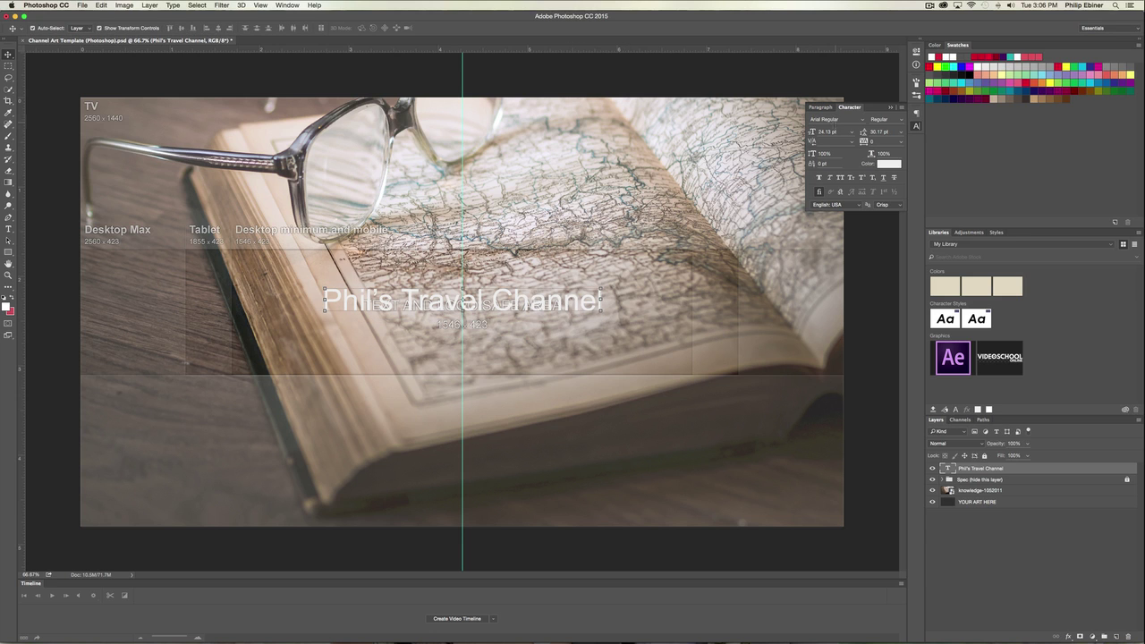
Set the title in League Spartan Bold, all caps, and nudge it slightly lower
left_click(832, 119)
type("league")
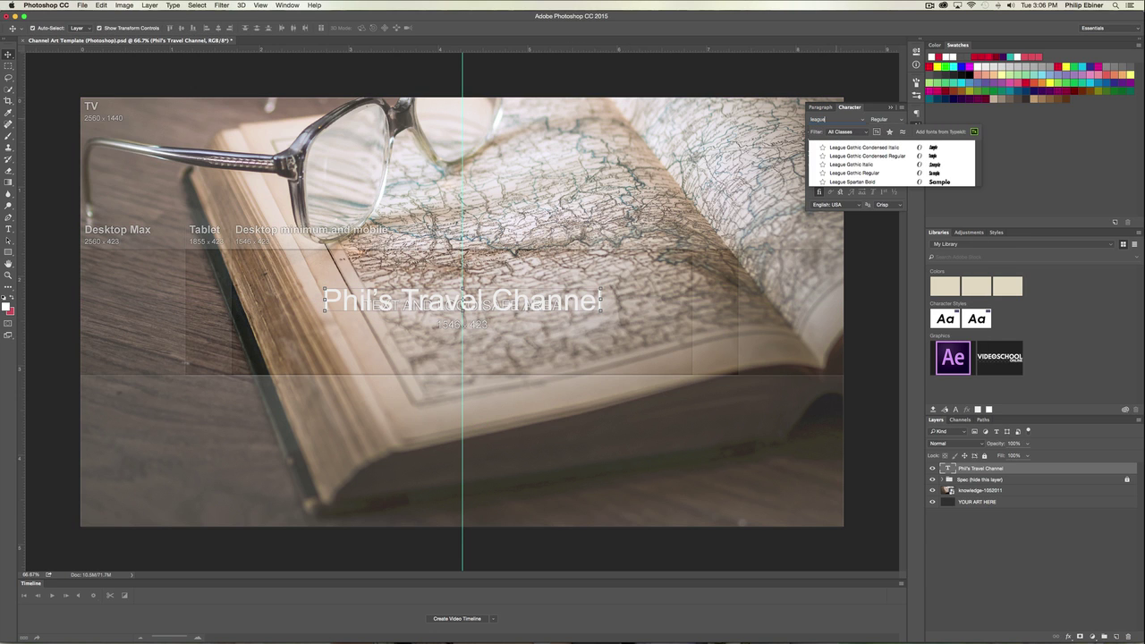
type(" spa")
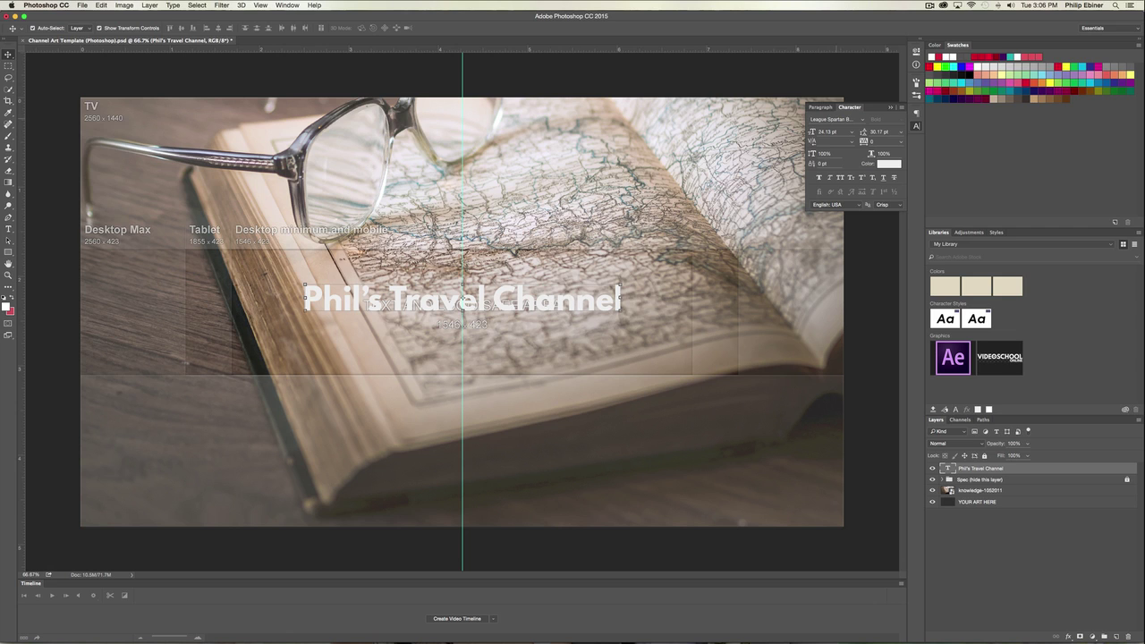
left_click(840, 177)
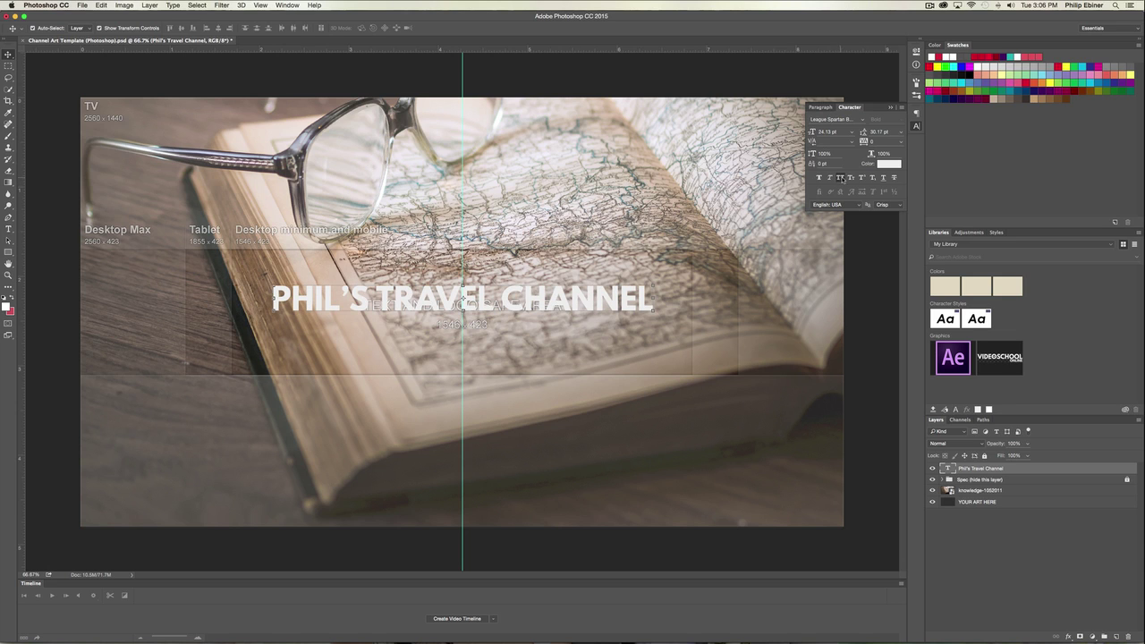
left_click_drag(546, 301, 554, 310)
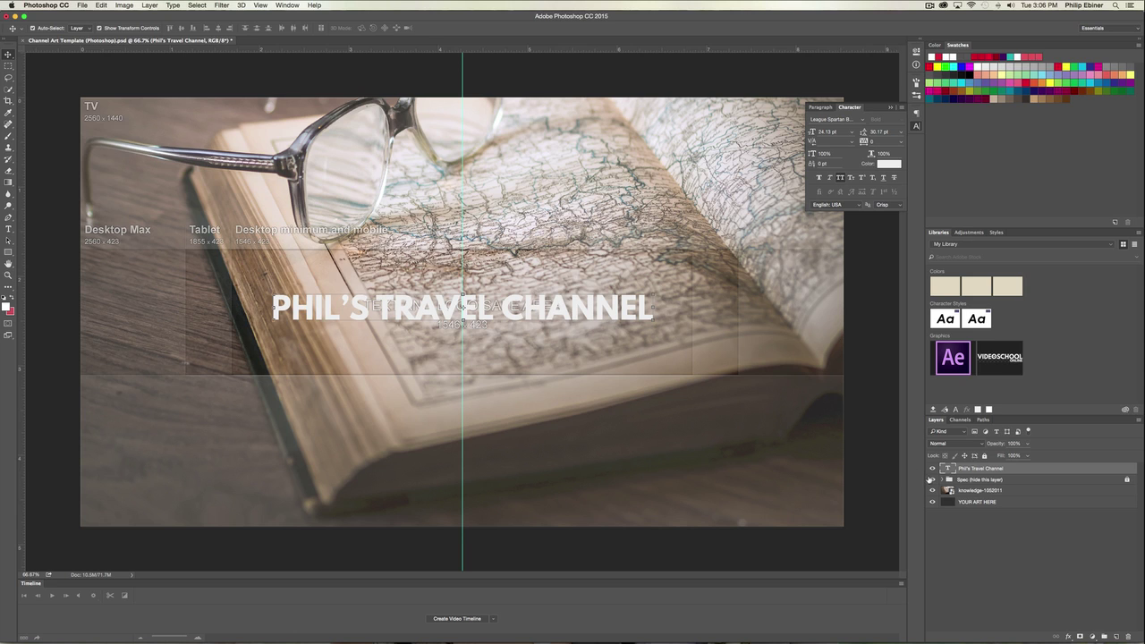
left_click(989, 484)
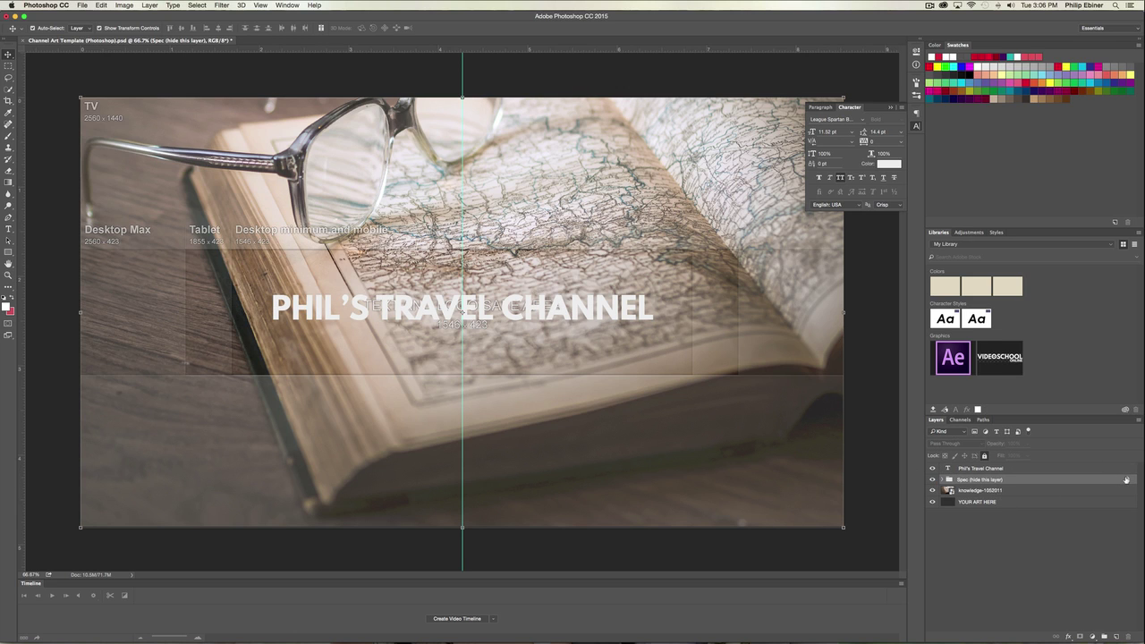
Unlock and hide the Spec group, then shrink the title to about 74% (17.8 pt)
mouse_move(1128, 481)
left_click(1128, 481)
left_click(932, 480)
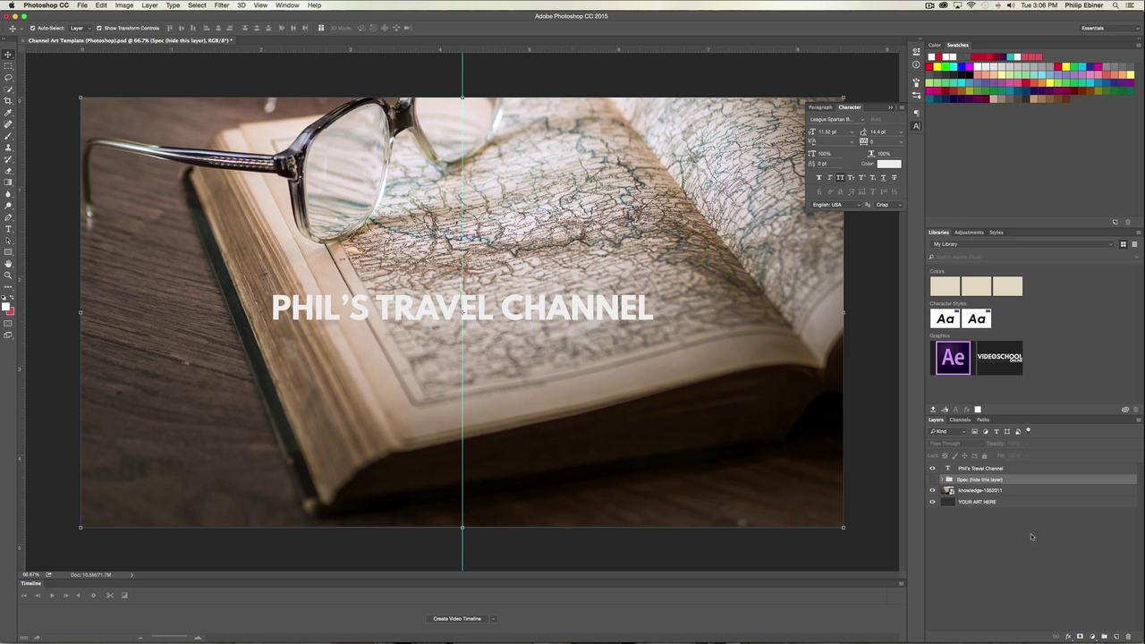
left_click(377, 296)
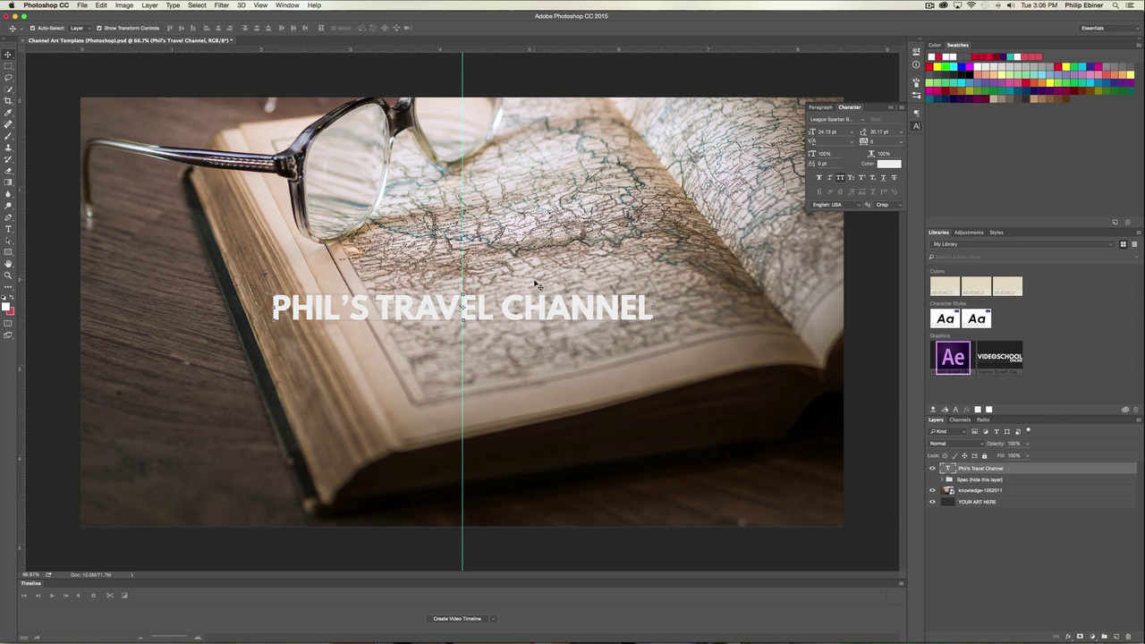
left_click_drag(654, 291, 604, 298)
Recolour the channel title from white to steel blue #586bab
key("Return")
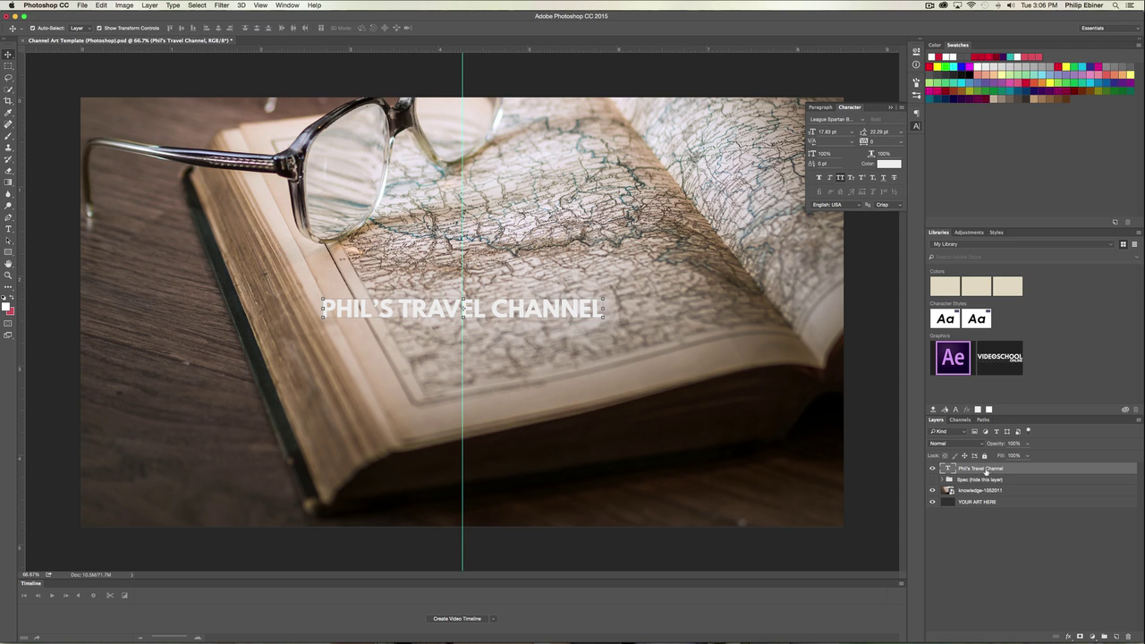
left_click(889, 163)
left_click(715, 339)
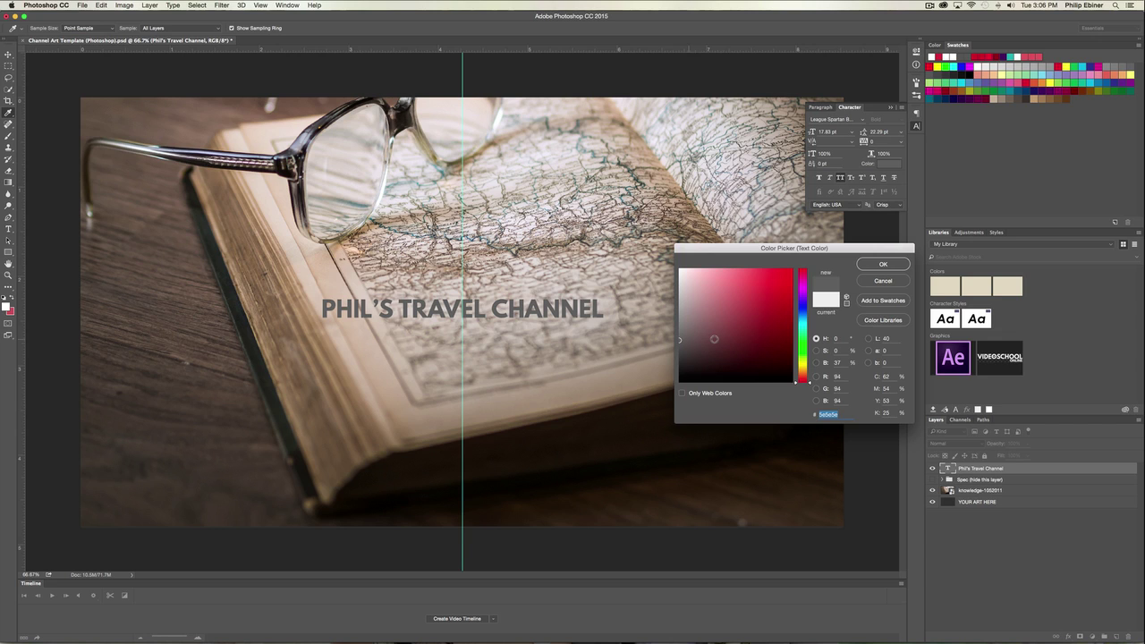
mouse_move(715, 340)
left_mouse_down()
mouse_move(779, 341)
mouse_move(792, 297)
mouse_move(786, 315)
mouse_move(746, 302)
mouse_move(737, 329)
mouse_move(734, 307)
left_mouse_up()
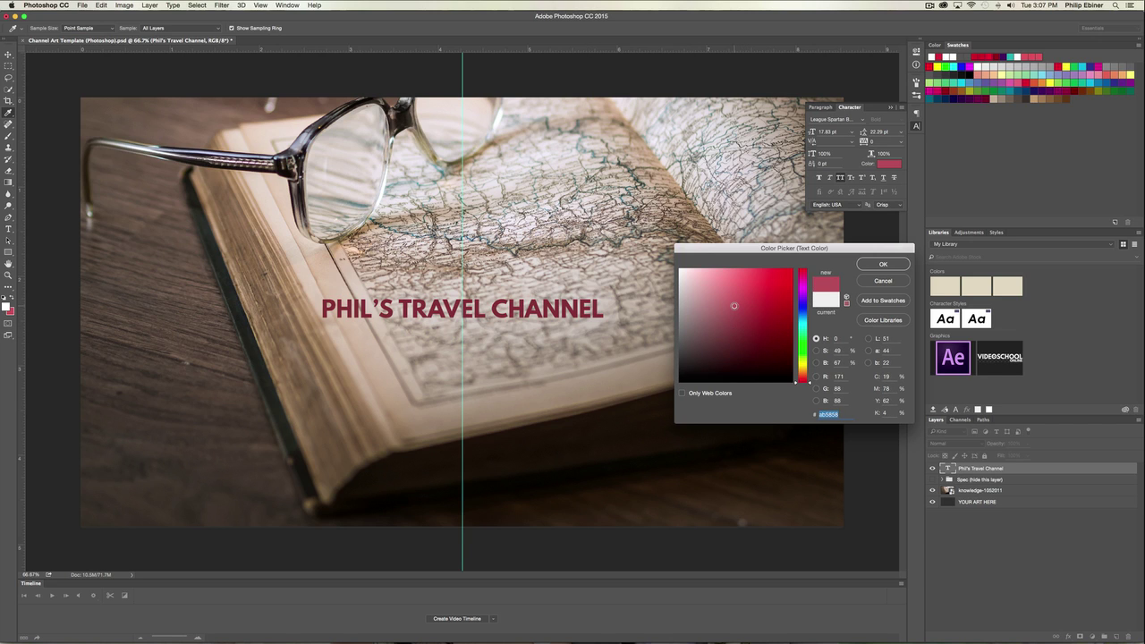
left_click(806, 321)
left_click_drag(805, 317, 807, 309)
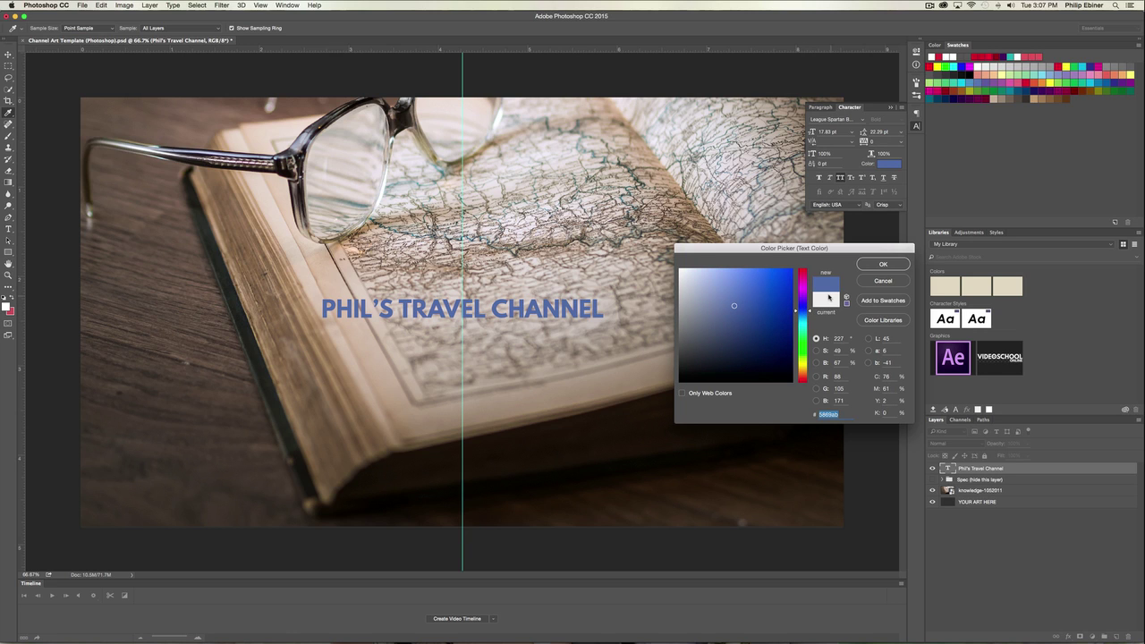
left_click(882, 262)
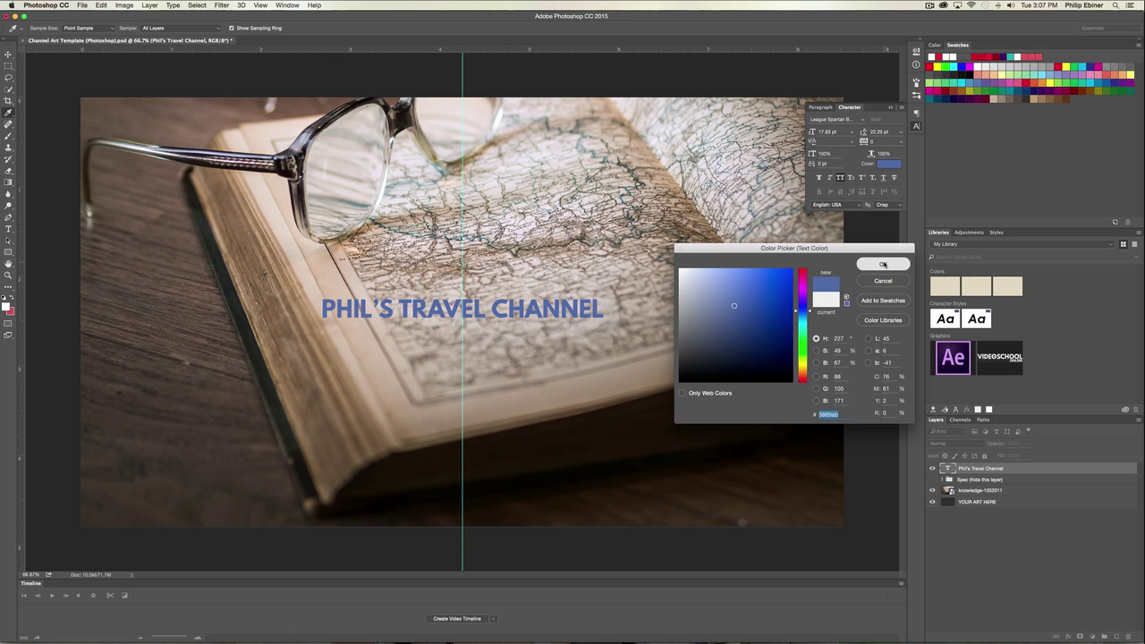
Add a 4 px white outside stroke to the title layer via Layer Style
double_click(1023, 470)
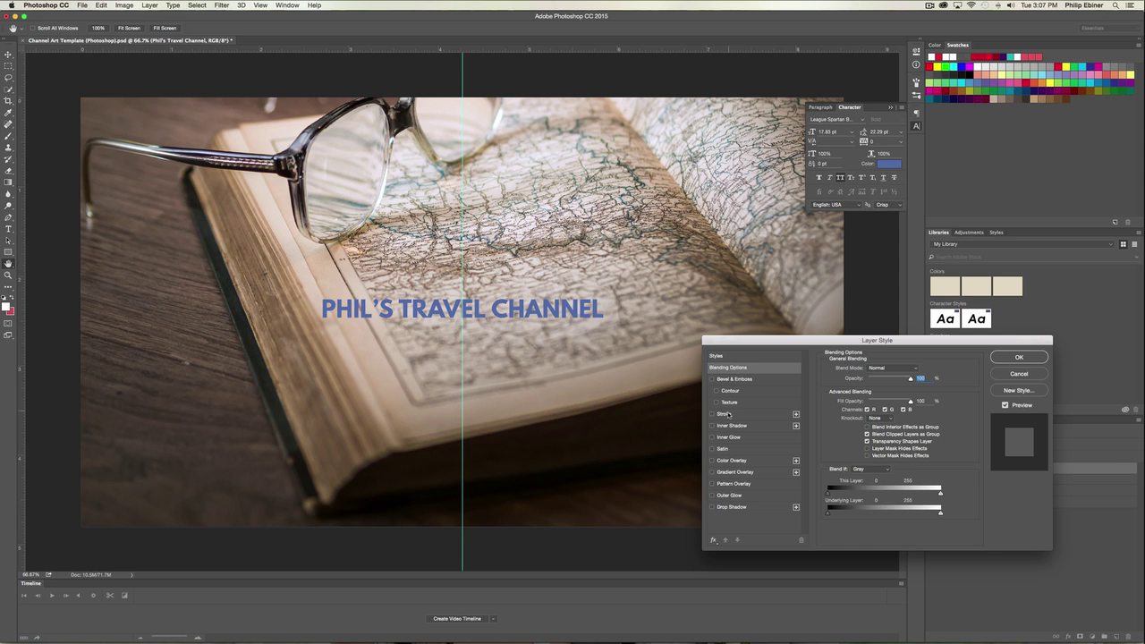
left_click(729, 414)
left_click(850, 436)
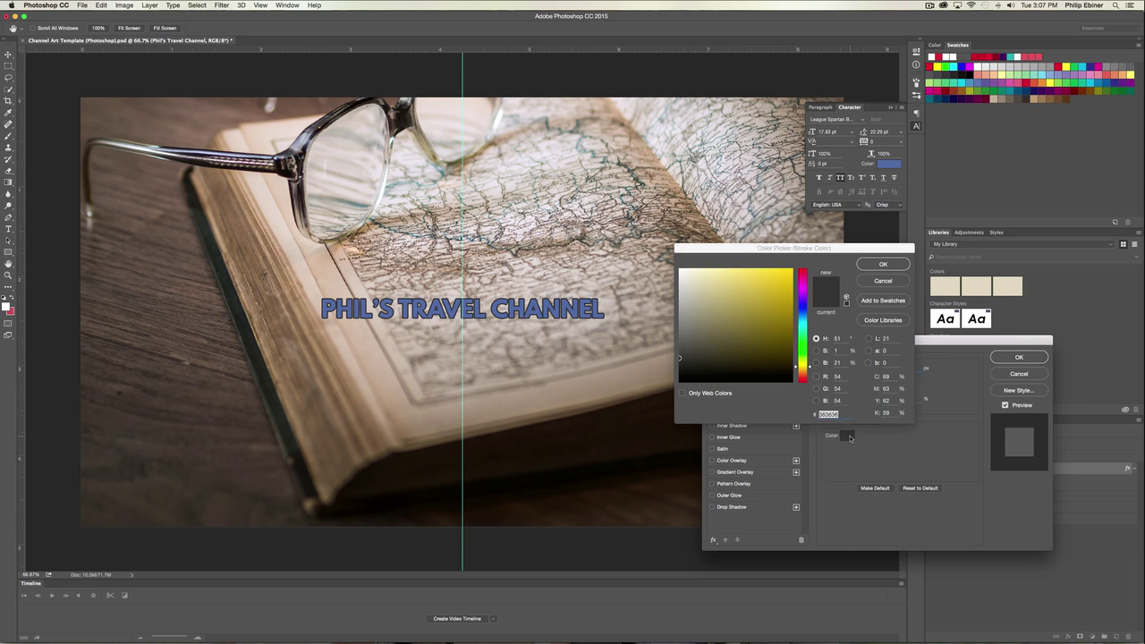
left_click(680, 270)
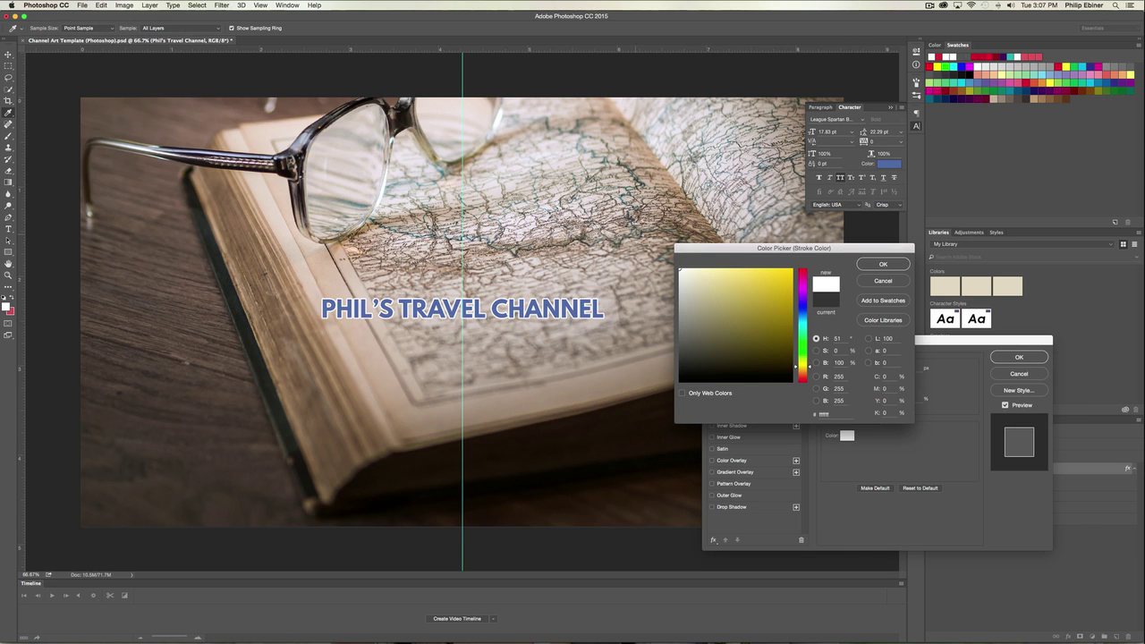
left_click(884, 266)
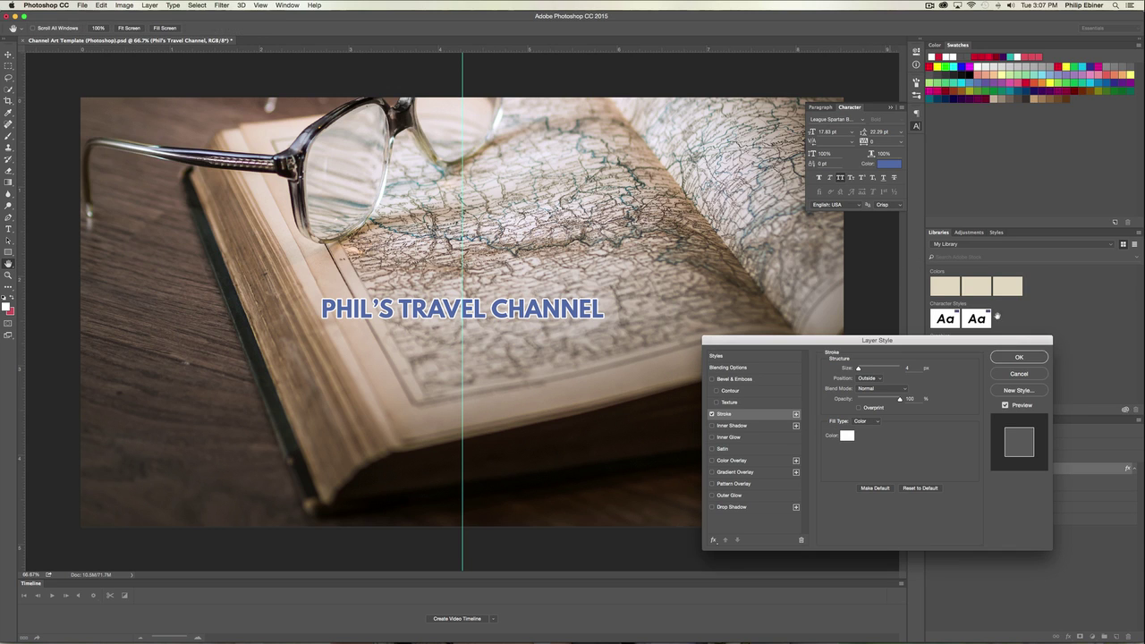
left_click(1018, 357)
left_click(983, 591)
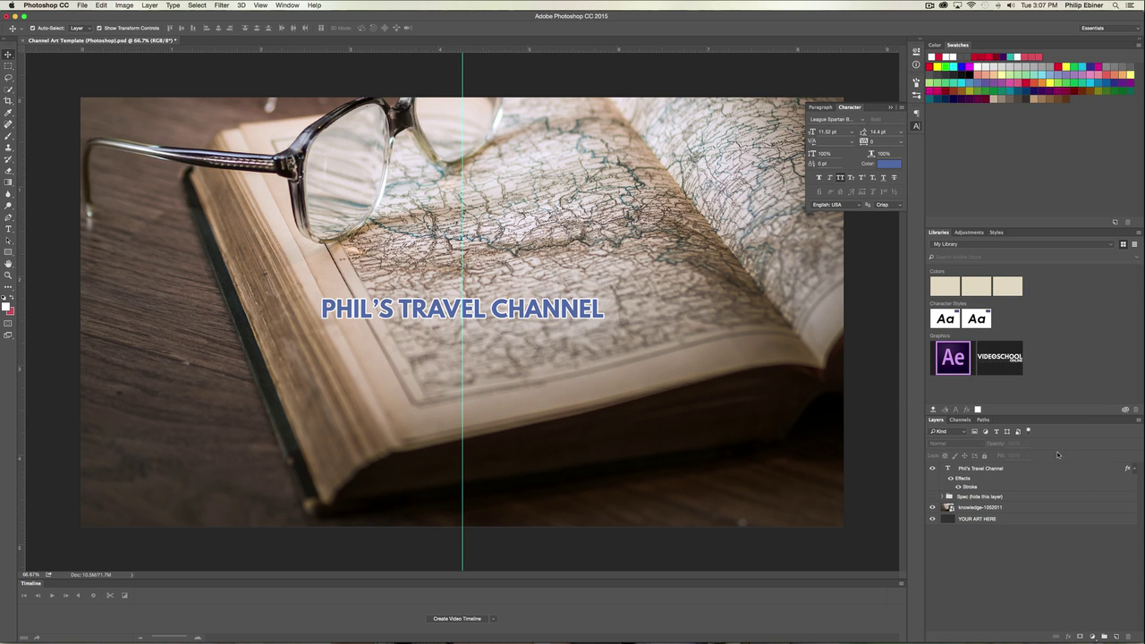
left_click(934, 496)
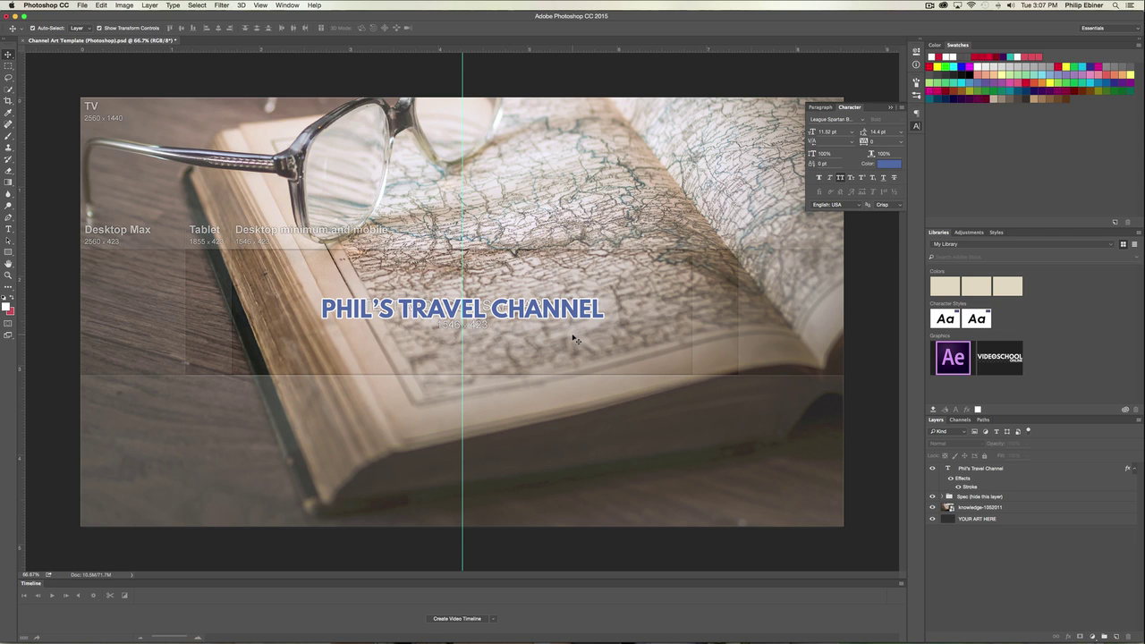
left_click(933, 468)
left_click(934, 468)
left_click(933, 496)
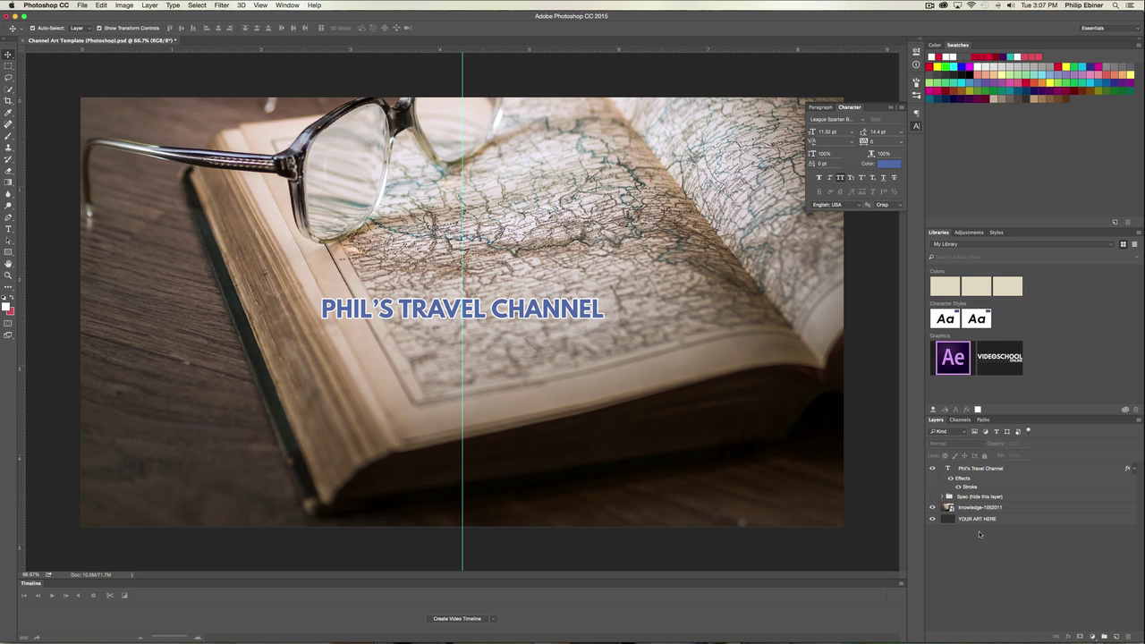
Save a JPEG copy as 'Phil Travel Channel Art Work' at quality 11 (Maximum)
left_click(82, 6)
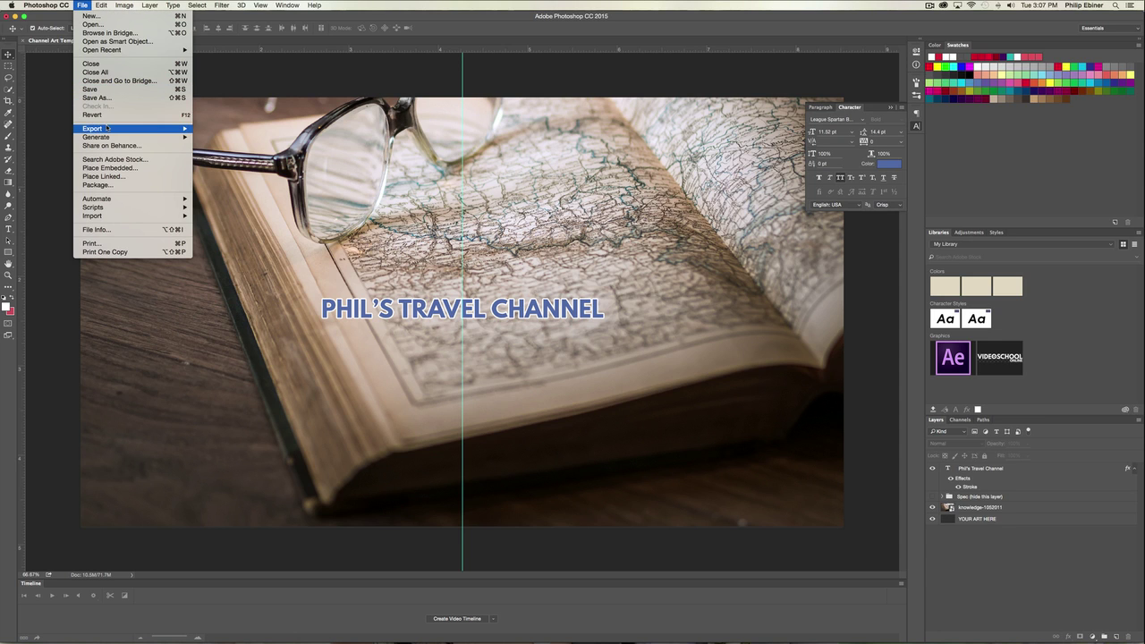
mouse_move(108, 128)
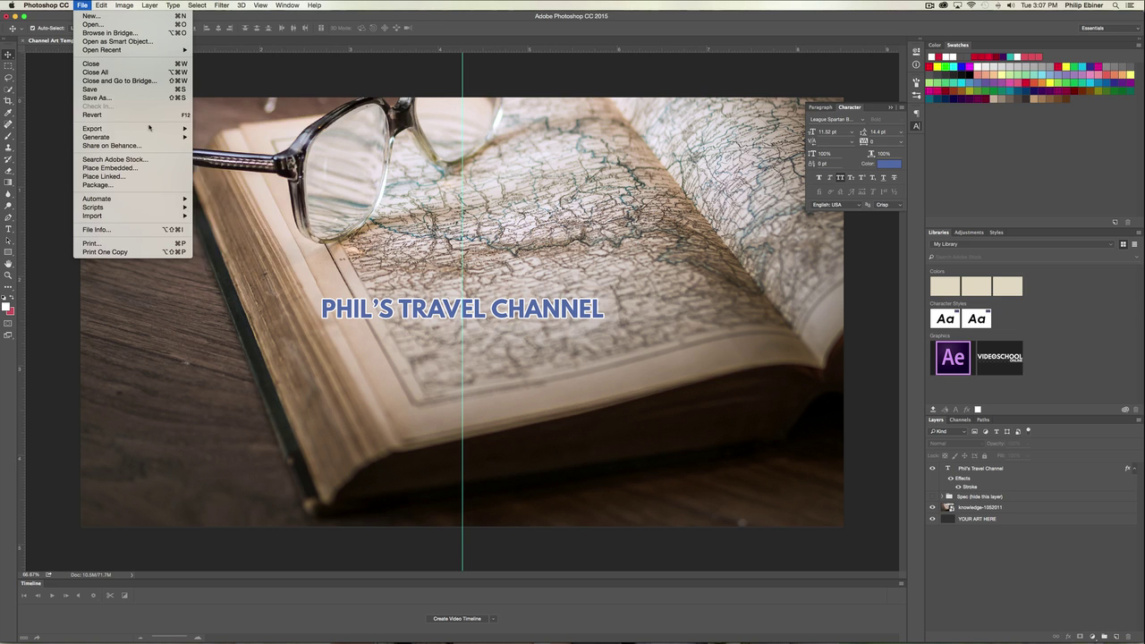
left_click(129, 99)
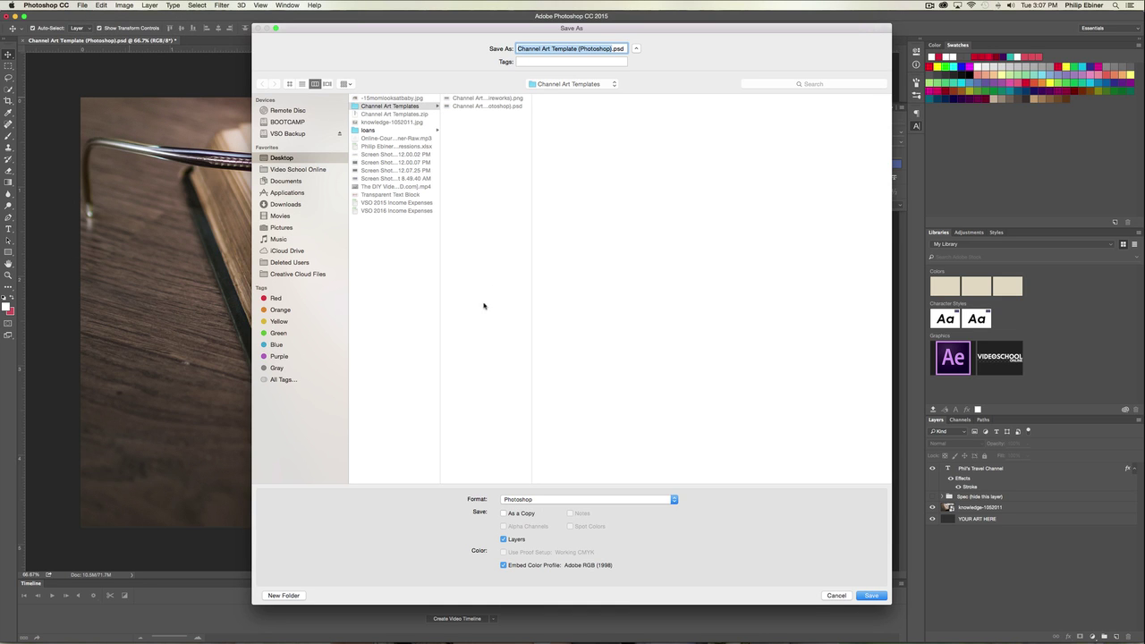
left_click(555, 501)
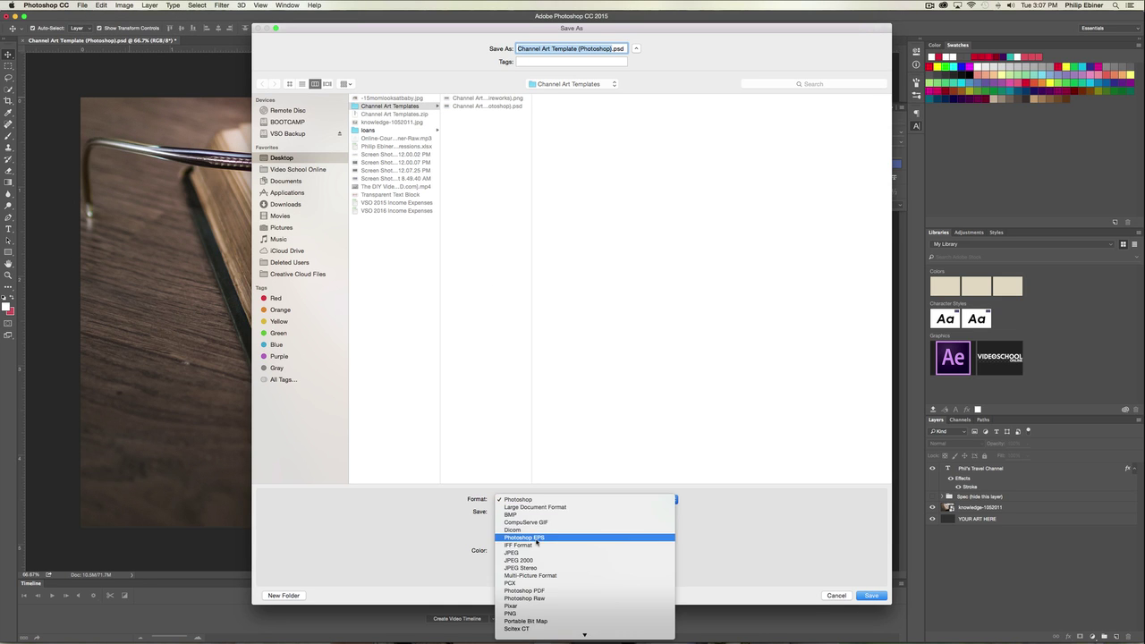
left_click(636, 150)
type("Phil")
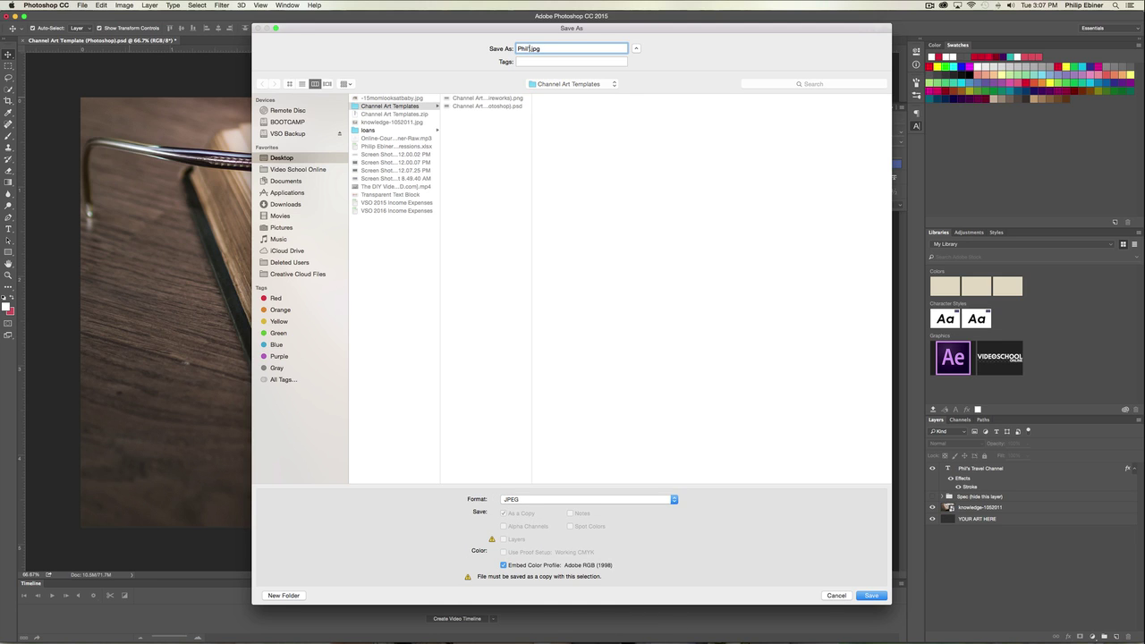
type(" Travel Channel Art Work")
key("Return")
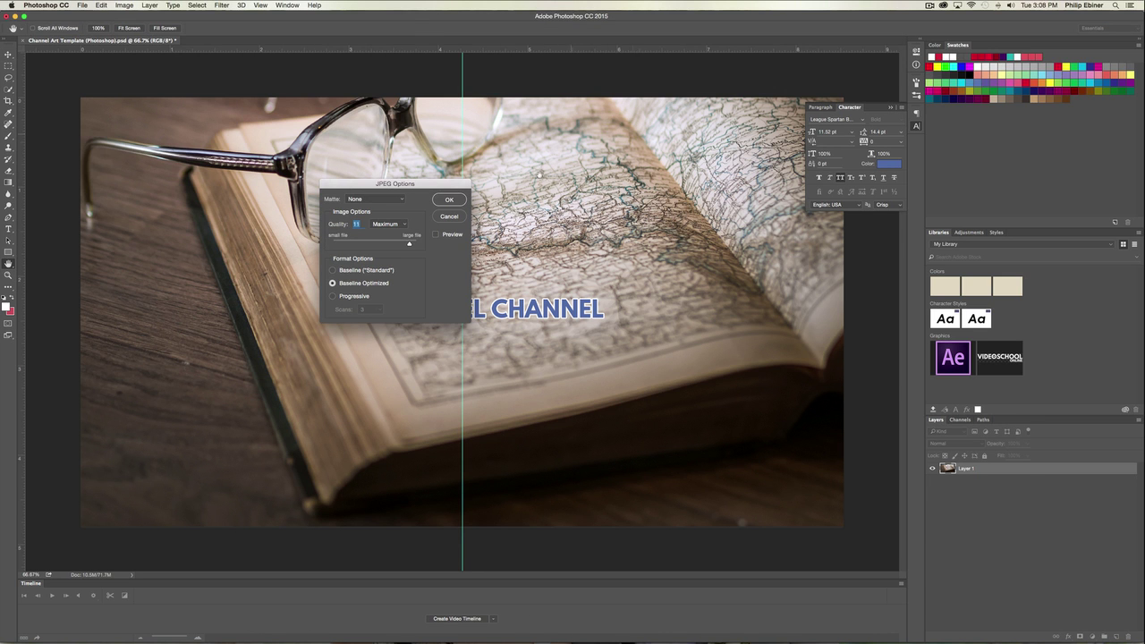
left_click(449, 199)
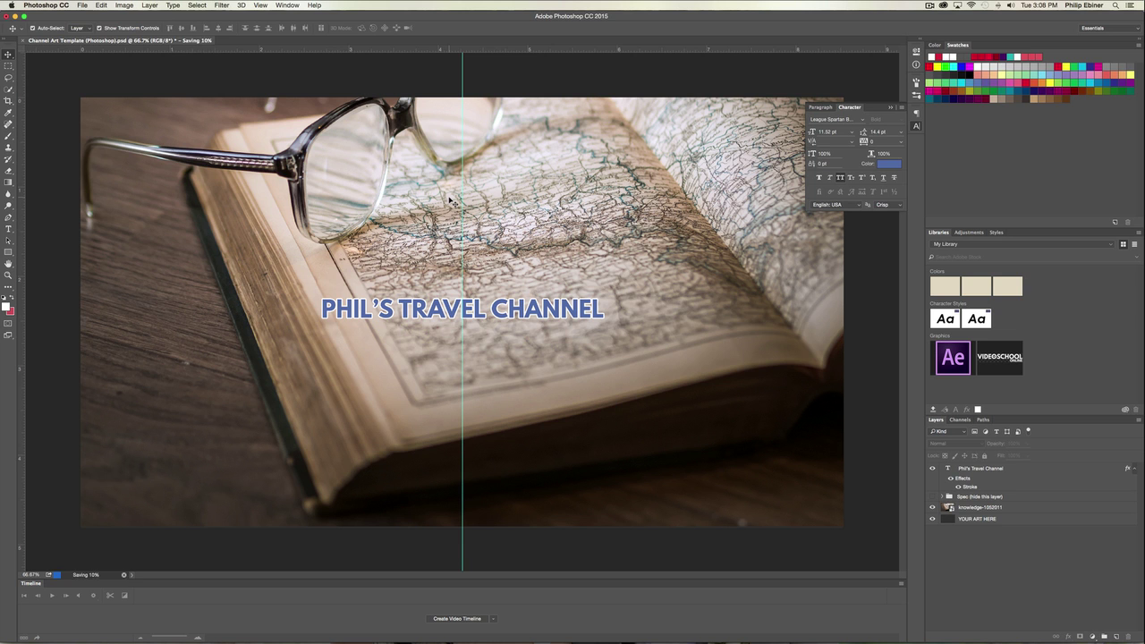
Quick Look Phil Travel Channel Art Work.jpg in Channel Art Templates, then return to Chrome
key("super+Tab")
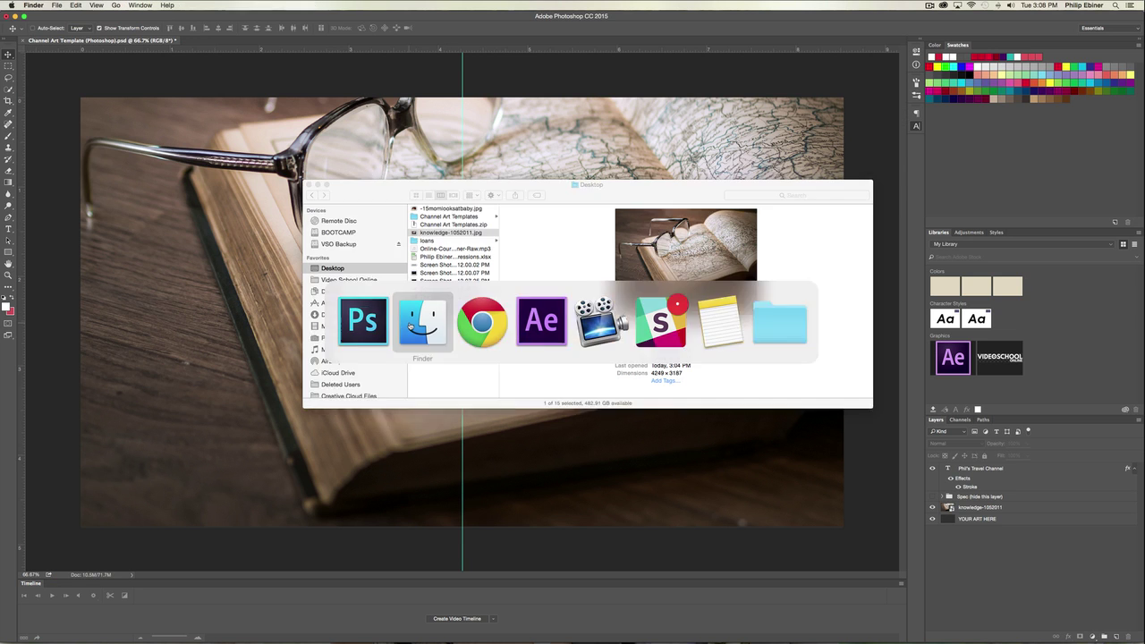
left_click(464, 216)
left_click(541, 224)
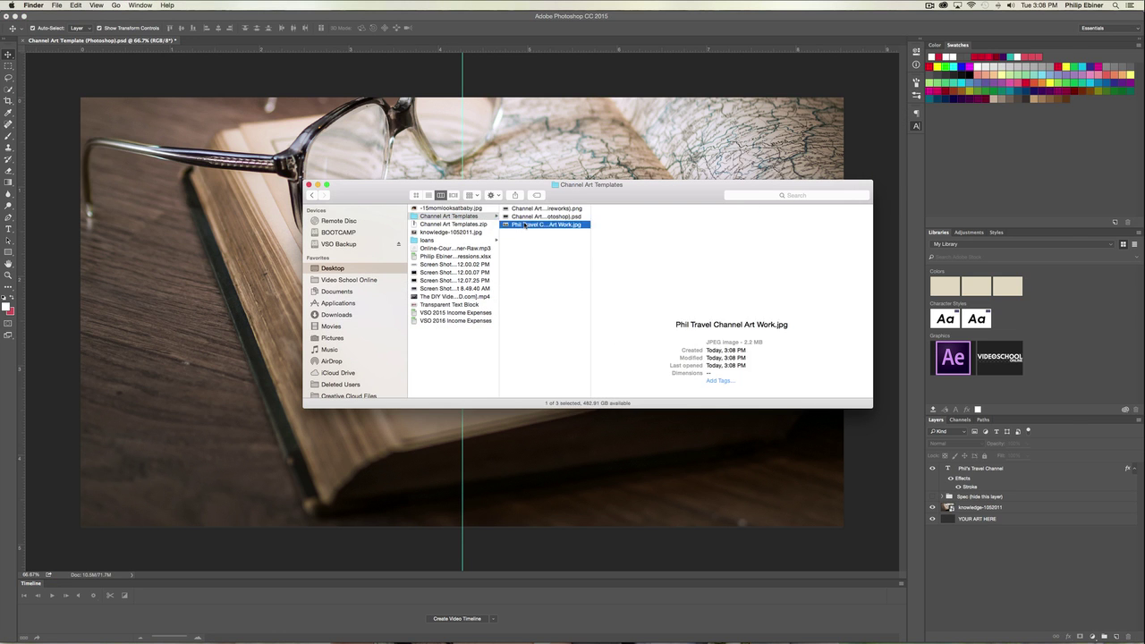
key("space")
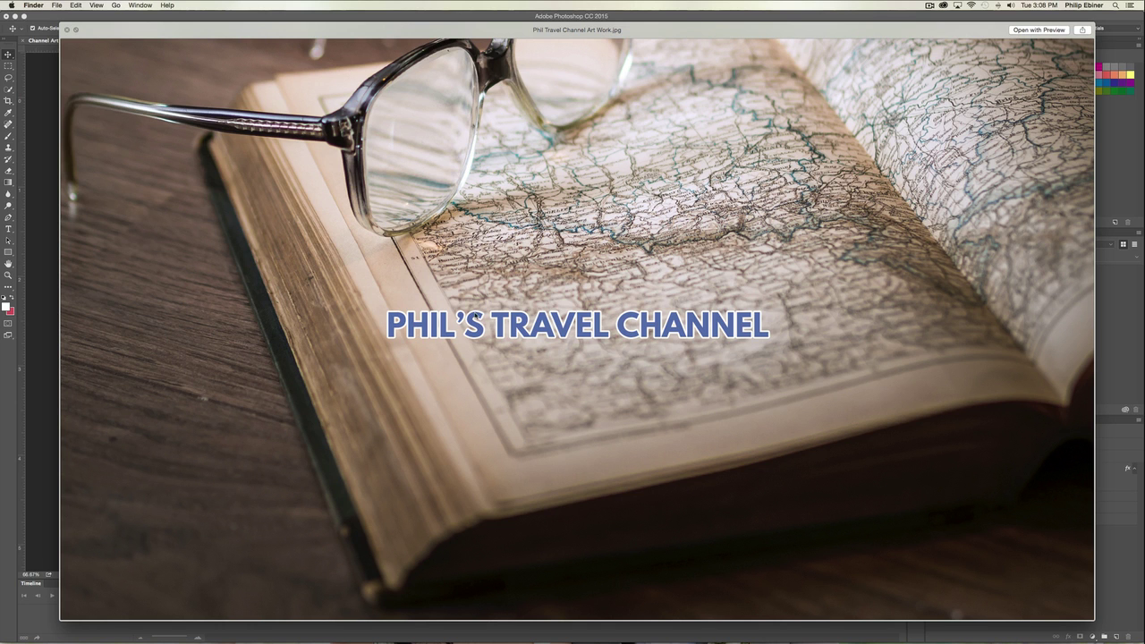
key("space")
key("super+Tab")
key("super+Tab")
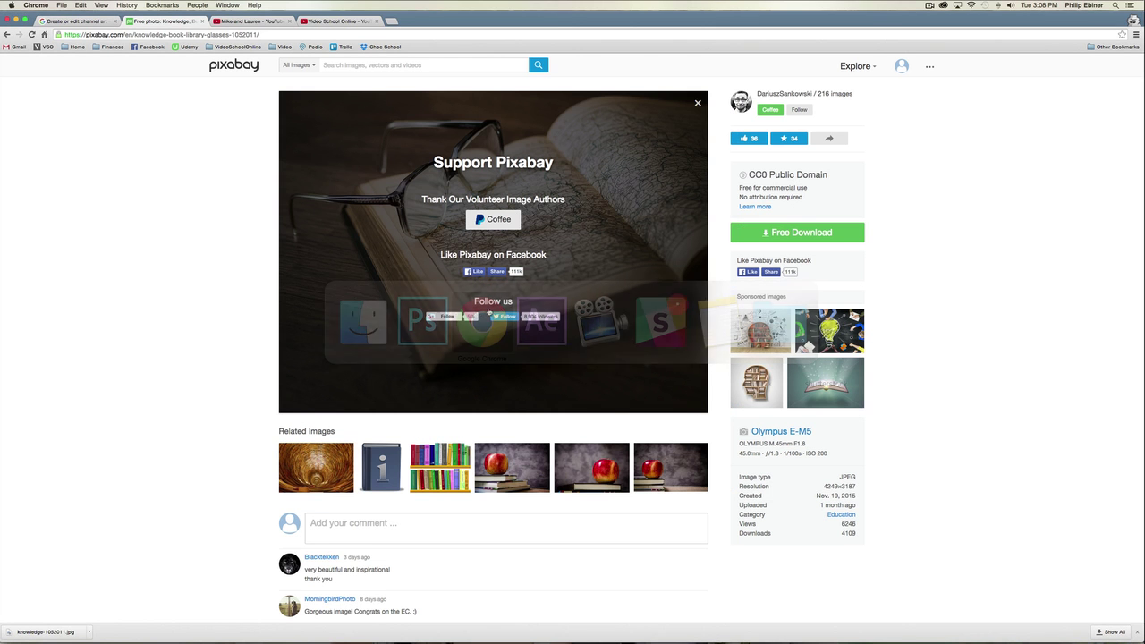
In a new browser window, load the Video School Online channel page from the 'yout' suggestion
left_click(338, 21)
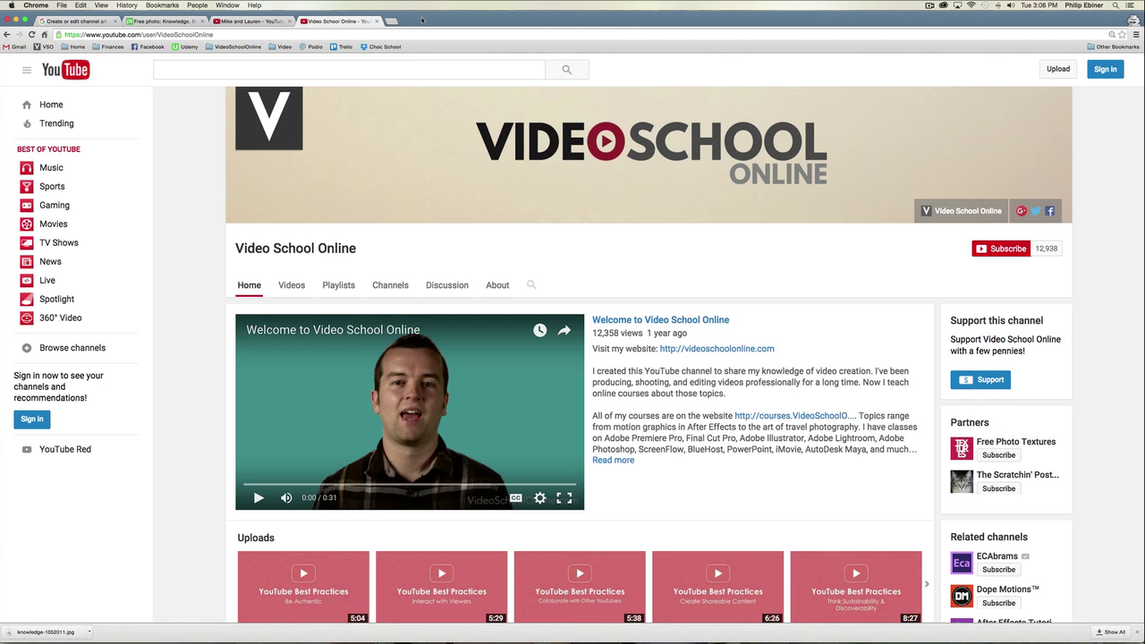
mouse_move(422, 19)
left_mouse_down()
mouse_move(415, 257)
mouse_move(426, 4)
left_mouse_up()
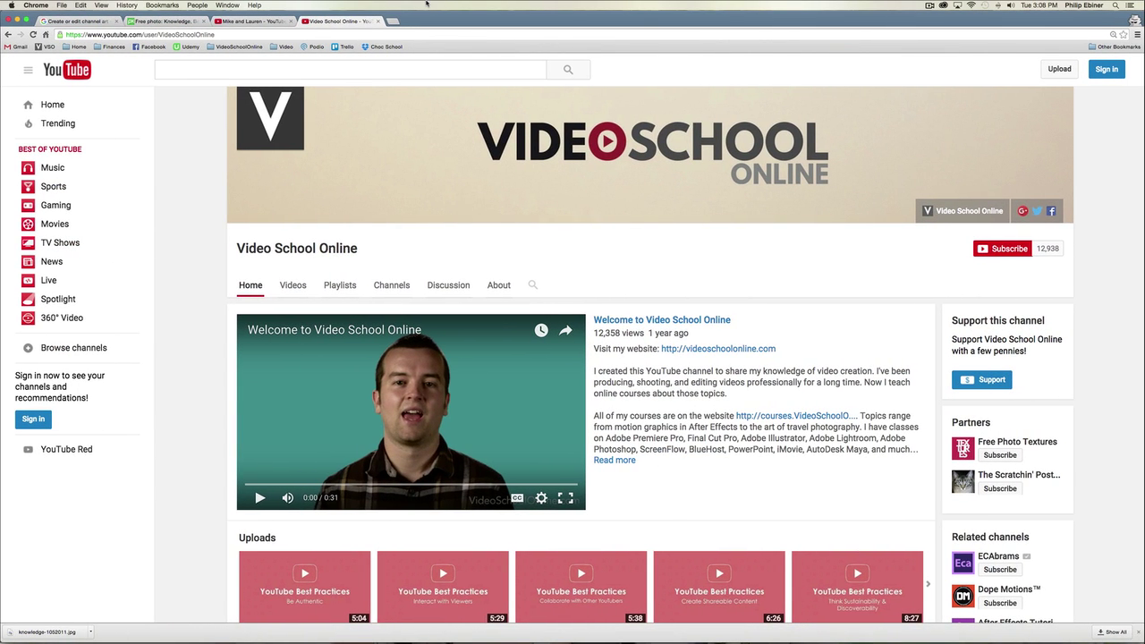
key("super+n")
type("youtube.com")
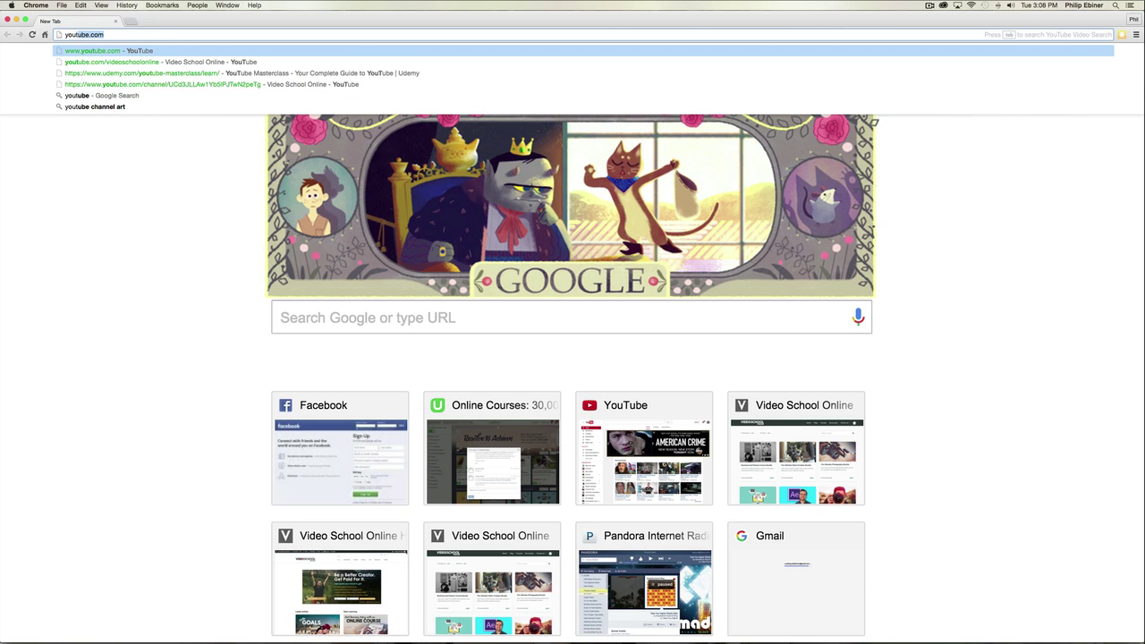
key("Down")
key("Return")
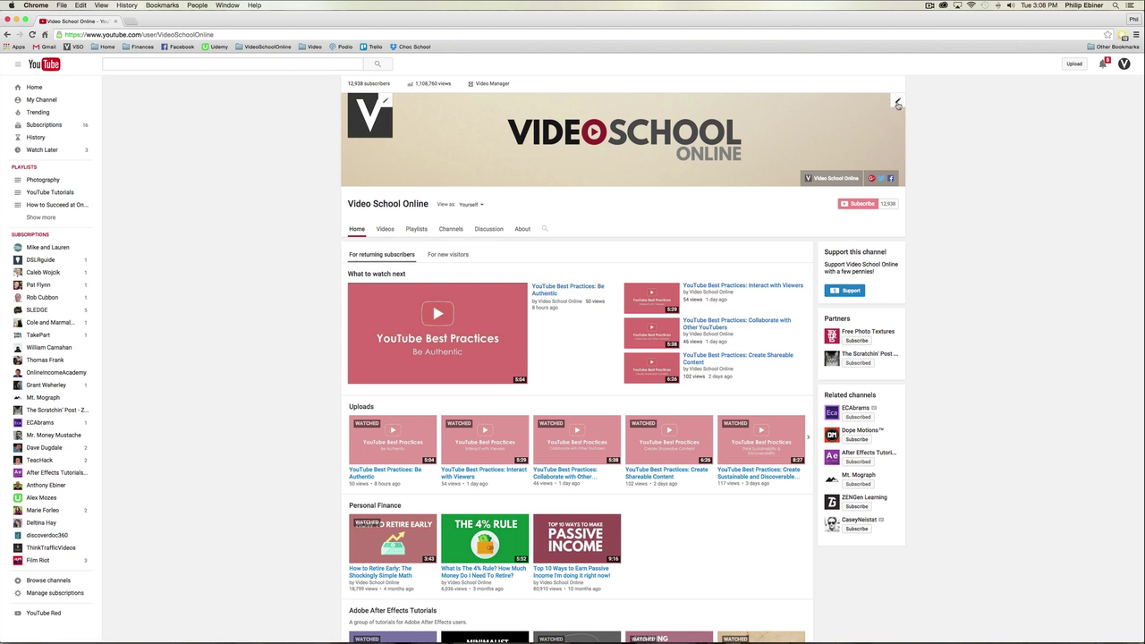
Upload Phil Travel Channel Art Work.jpg from Desktop/Channel Art Templates as the new channel art
left_click(899, 101)
left_click(888, 120)
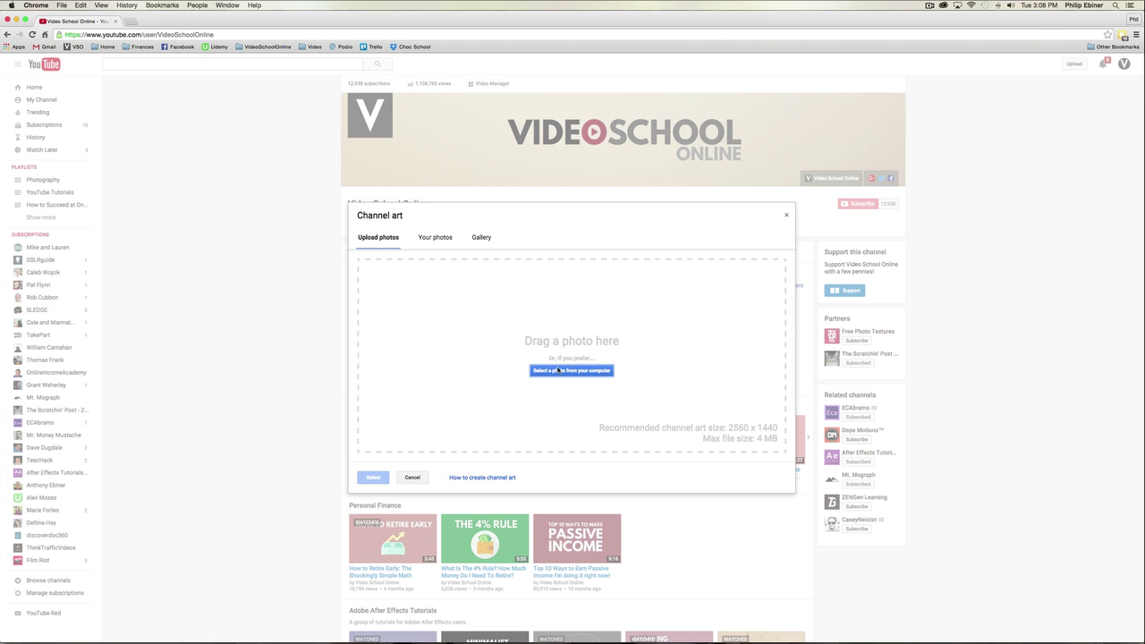
left_click(573, 372)
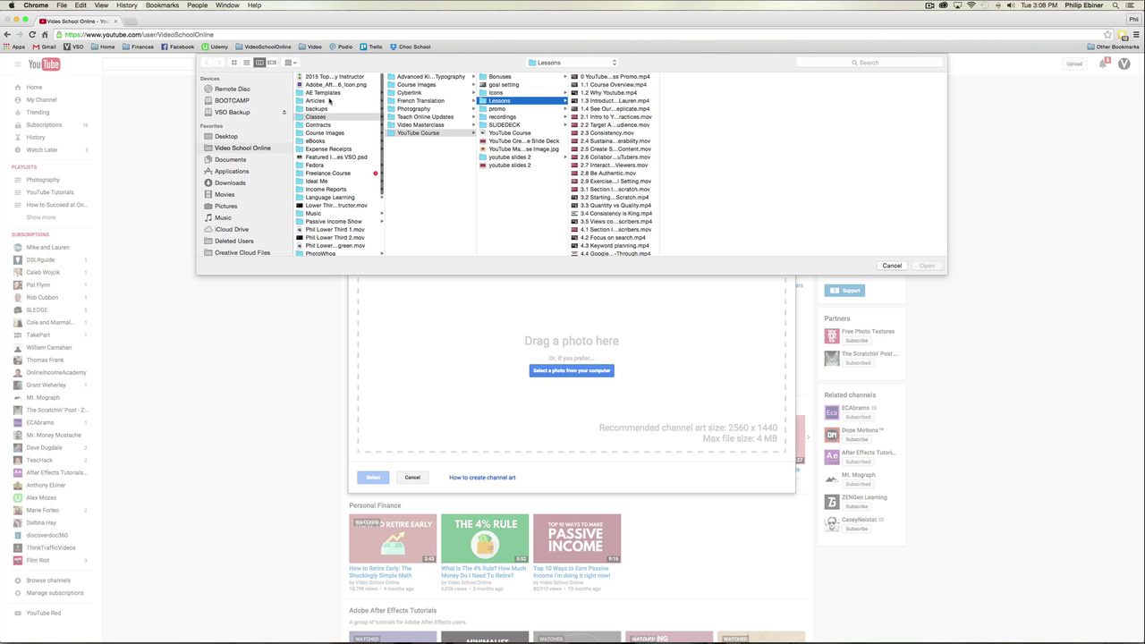
left_click(259, 139)
left_click(372, 85)
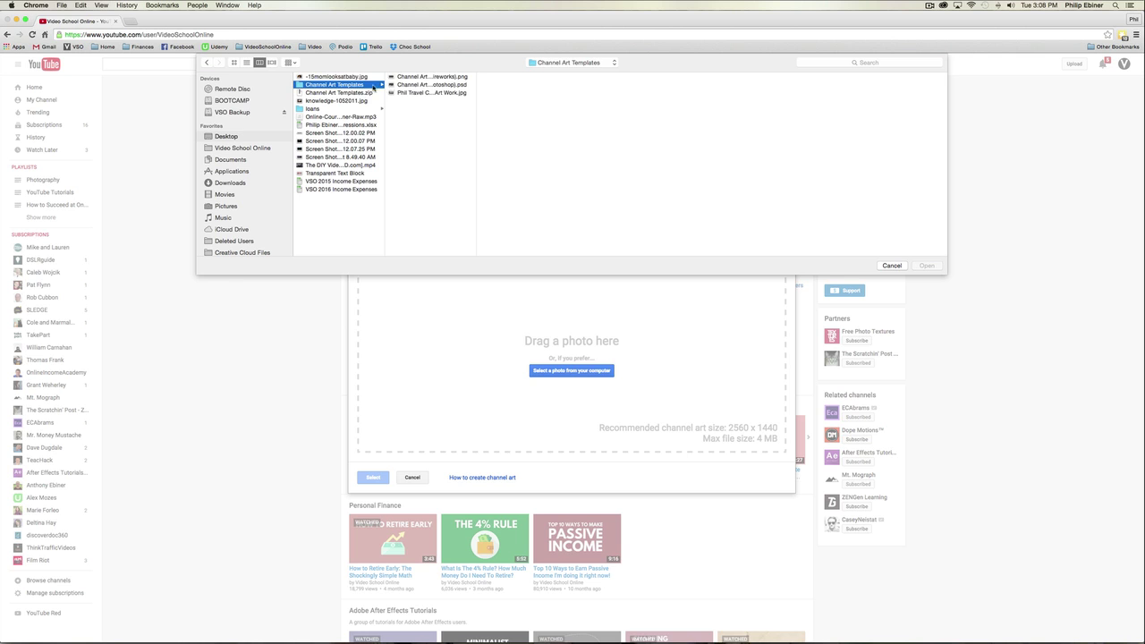
left_click(430, 93)
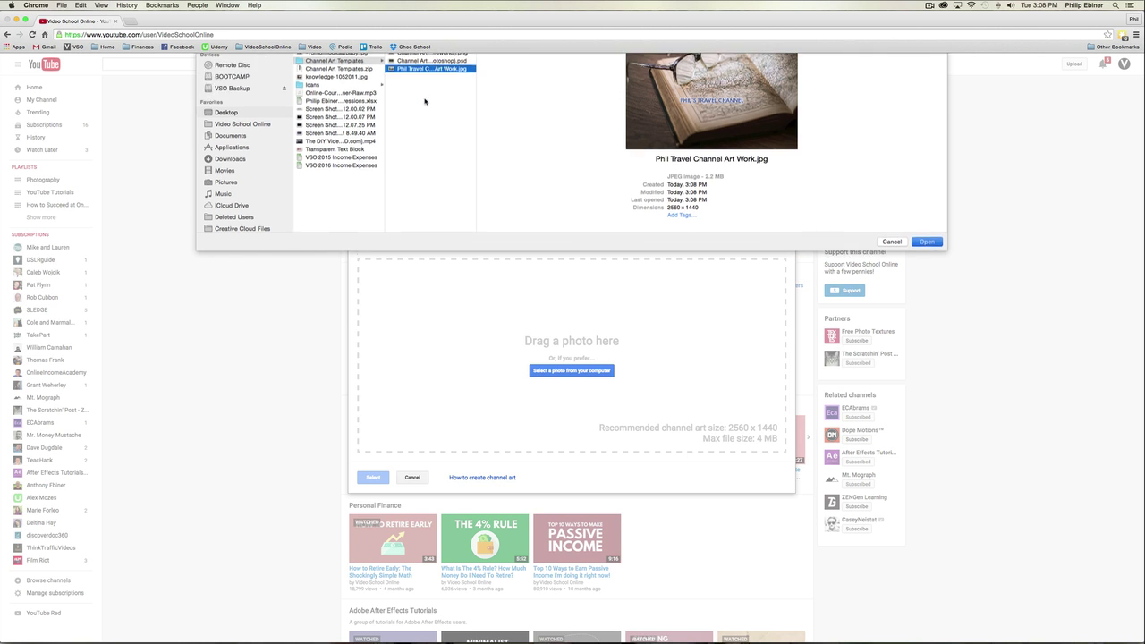
key("Return")
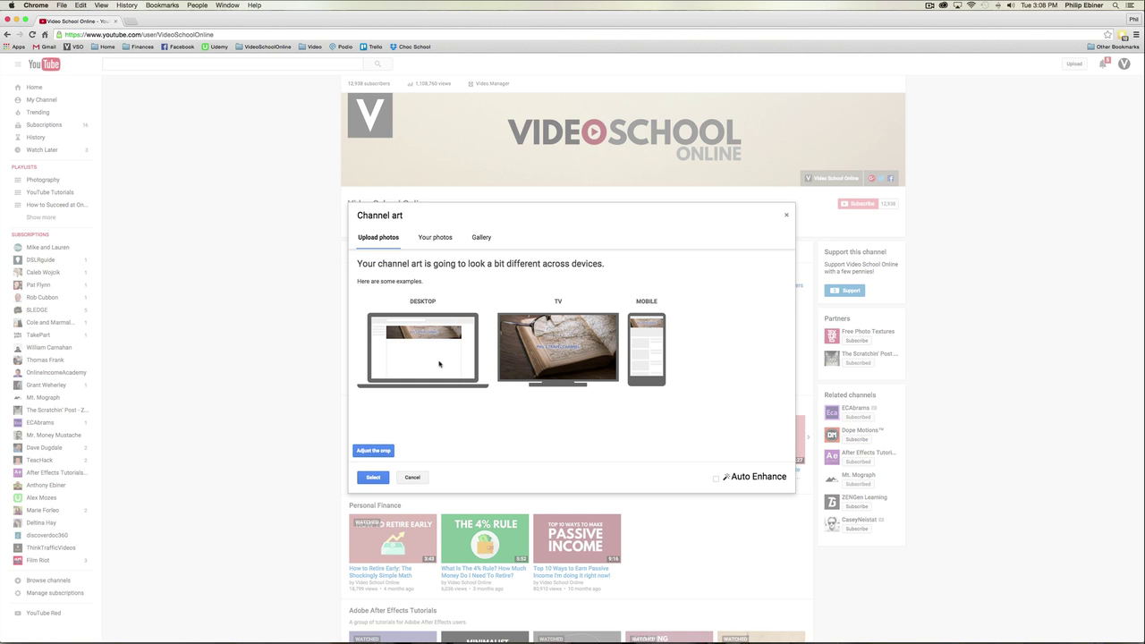
Choose Adjust the crop and drag the crop box around, finally spanning the whole image
left_click(377, 450)
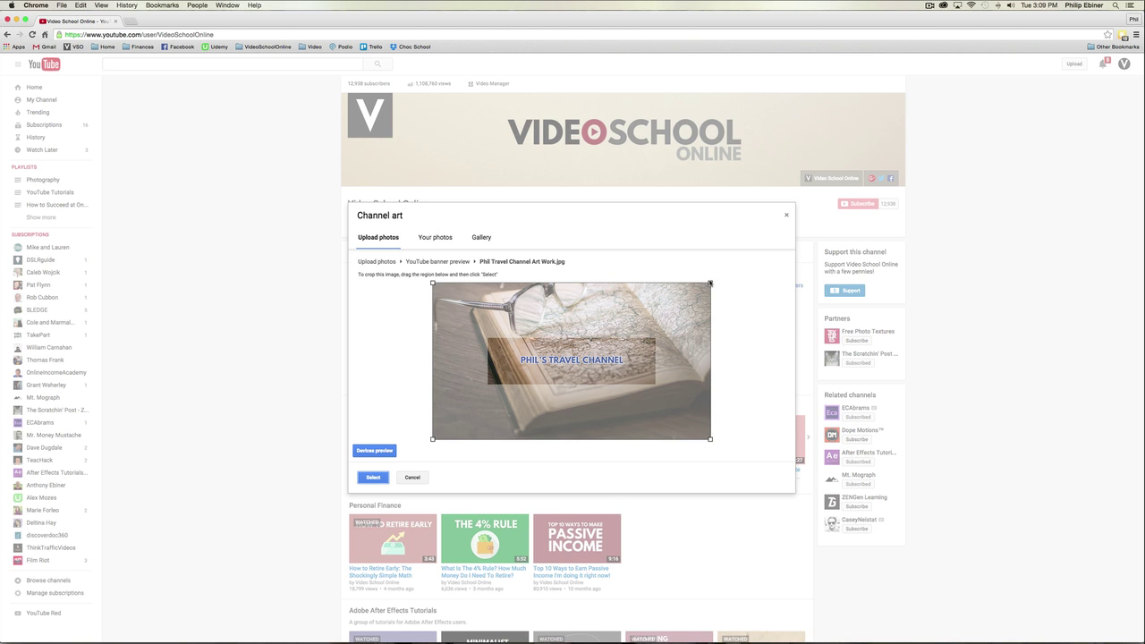
left_click_drag(711, 283, 642, 318)
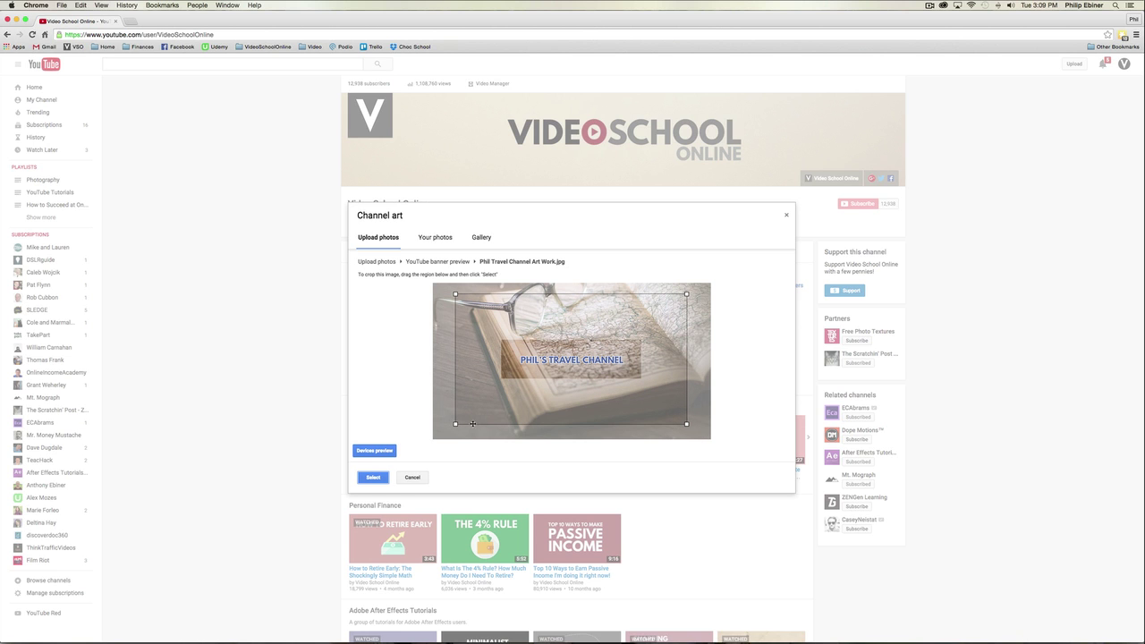
left_click_drag(457, 426, 464, 421)
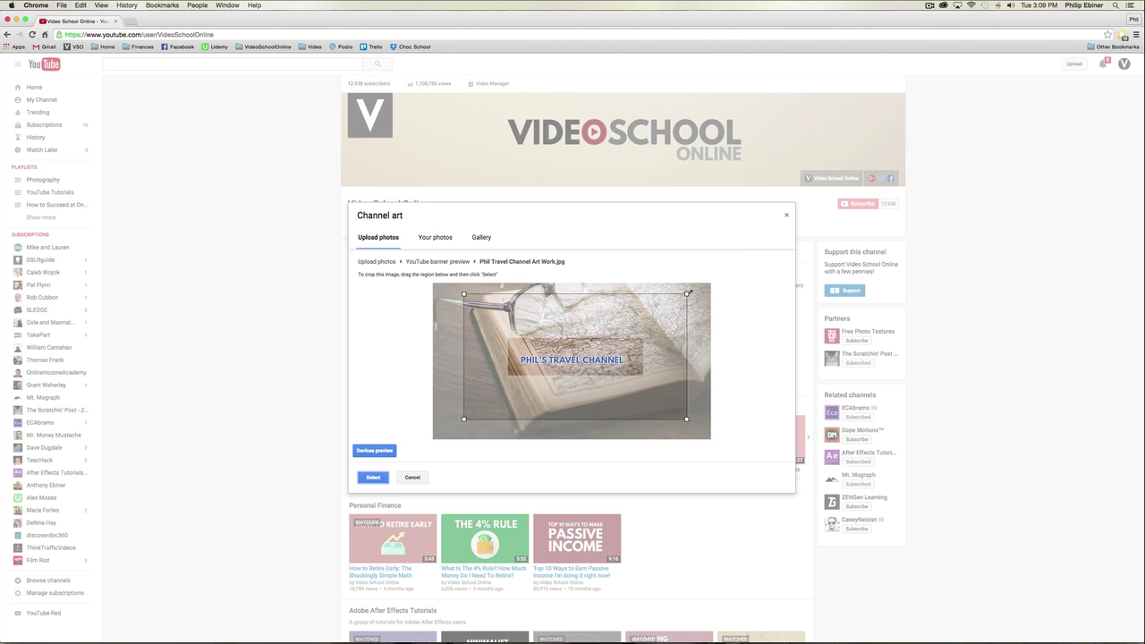
left_click_drag(689, 292, 748, 256)
left_click_drag(463, 420, 384, 452)
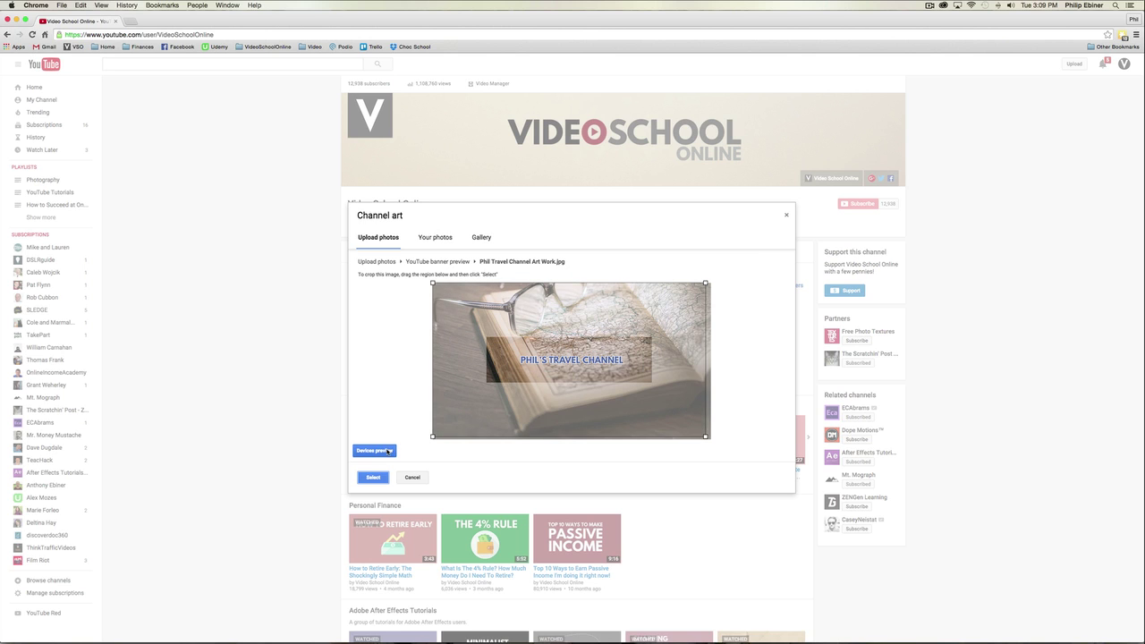
left_click_drag(698, 434, 746, 455)
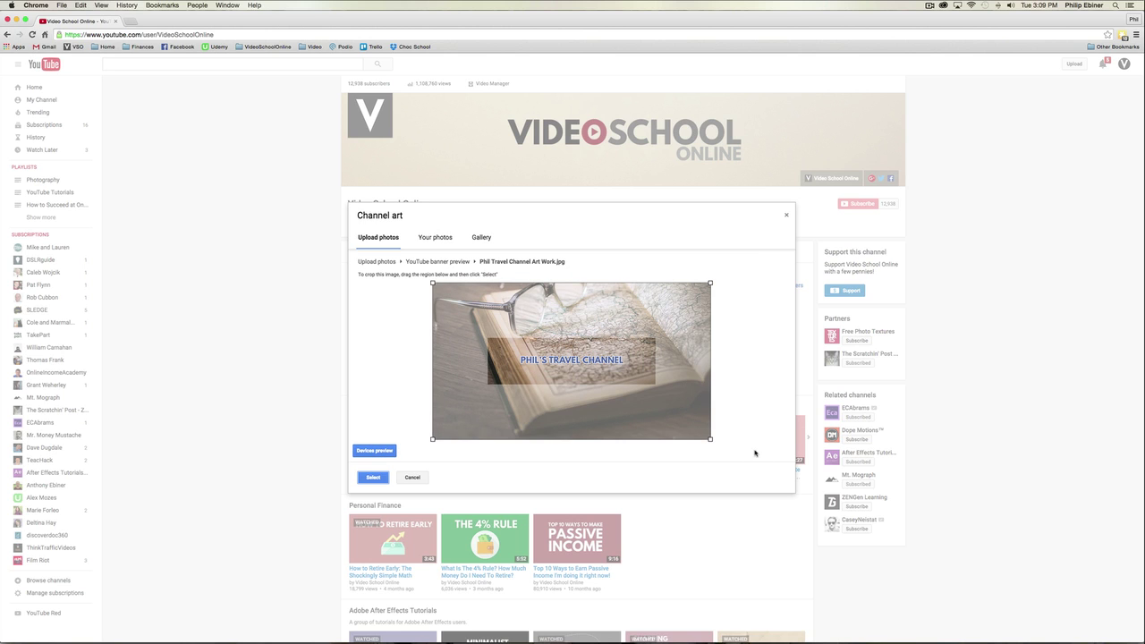